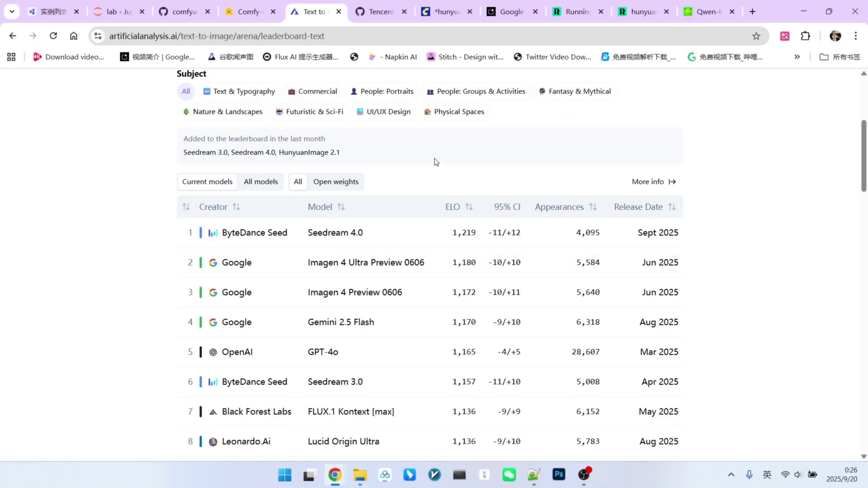
- Filter the text-to-image leaderboard to open-weight models, then move to the HunyuanImage-2.1 GitHub tab
{"action": "scroll", "coordinate": [435, 160], "scroll_direction": "down", "scroll_amount": 1}
{"action": "scroll", "coordinate": [379, 194], "scroll_direction": "down", "scroll_amount": 1}
{"action": "scroll", "coordinate": [389, 183], "scroll_direction": "down", "scroll_amount": 1}
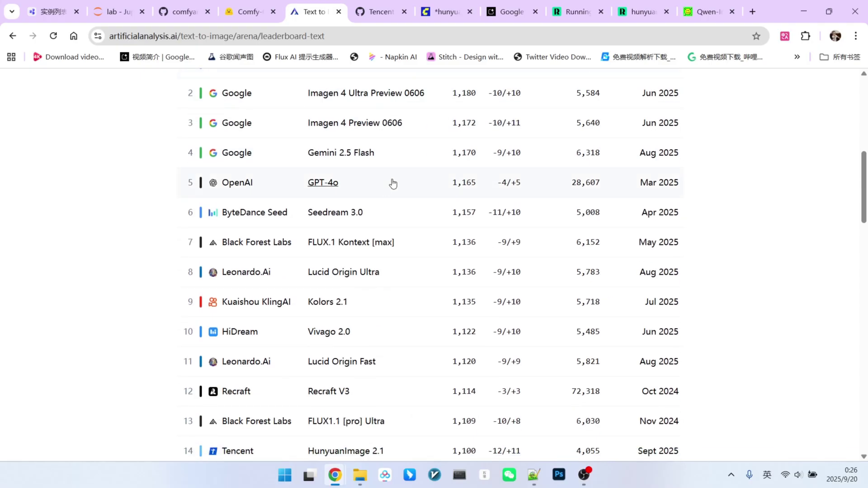
{"action": "scroll", "coordinate": [395, 180], "scroll_direction": "down", "scroll_amount": 2}
{"action": "scroll", "coordinate": [396, 179], "scroll_direction": "down", "scroll_amount": 1}
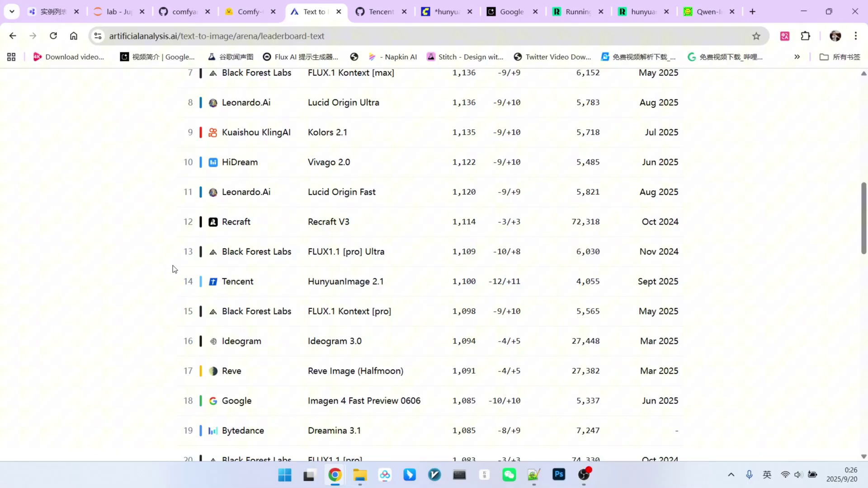
{"action": "scroll", "coordinate": [185, 265], "scroll_direction": "up", "scroll_amount": 7}
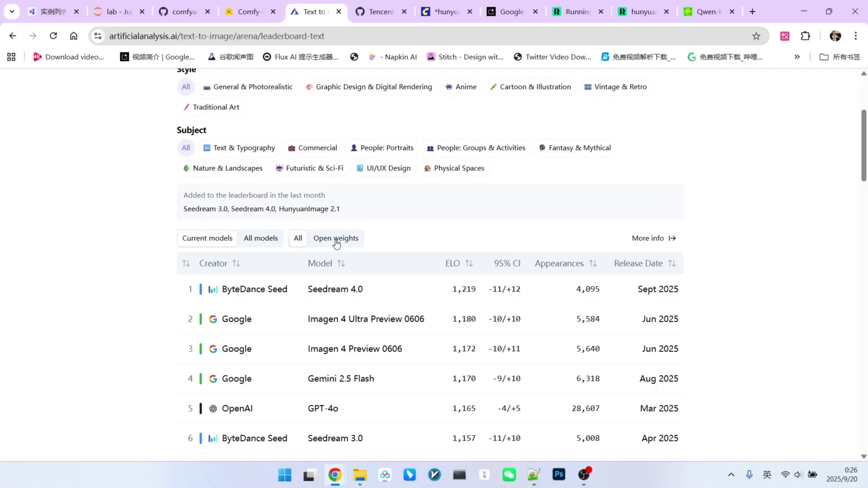
{"action": "left_click", "coordinate": [336, 239]}
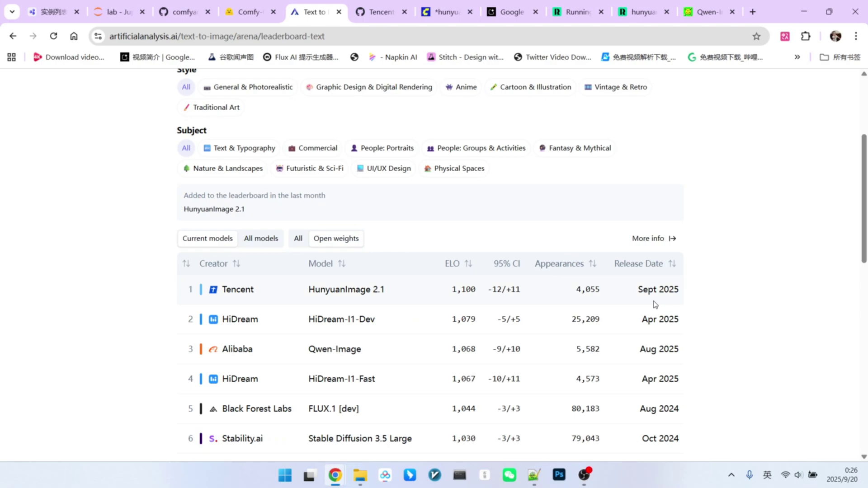
{"action": "key", "text": "ctrl+Tab"}
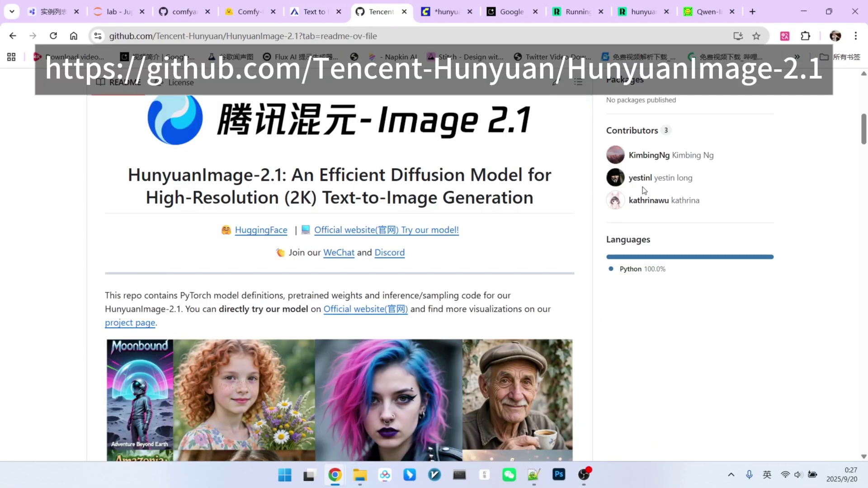
- Scroll through the Tencent-Hunyuan/HunyuanImage-2.1 README on GitHub
{"action": "scroll", "coordinate": [642, 187], "scroll_direction": "down", "scroll_amount": 6}
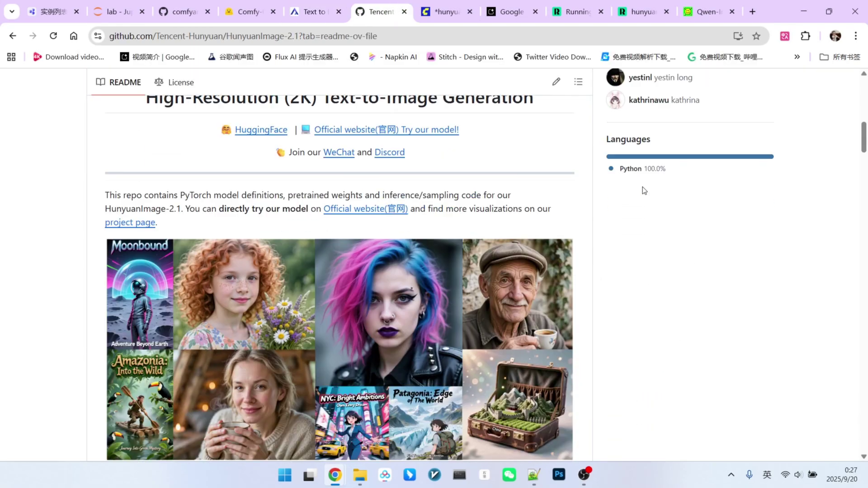
{"action": "scroll", "coordinate": [642, 190], "scroll_direction": "down", "scroll_amount": 2}
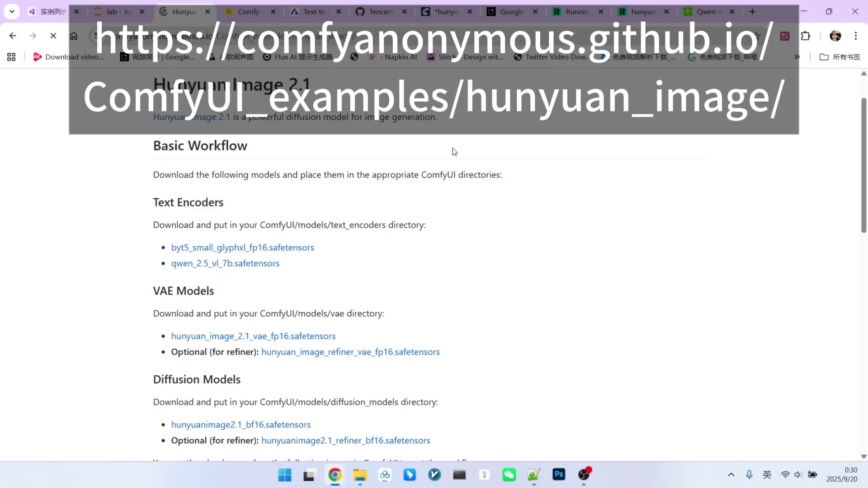
- Read through the Basic Workflow's required text encoder, VAE and diffusion model file lists
{"action": "scroll", "coordinate": [452, 147], "scroll_direction": "down", "scroll_amount": 1}
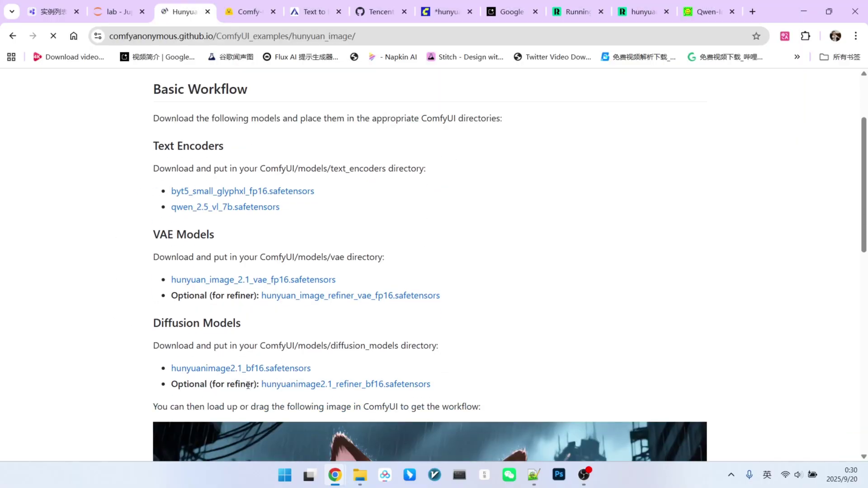
{"action": "scroll", "coordinate": [356, 206], "scroll_direction": "down", "scroll_amount": 1}
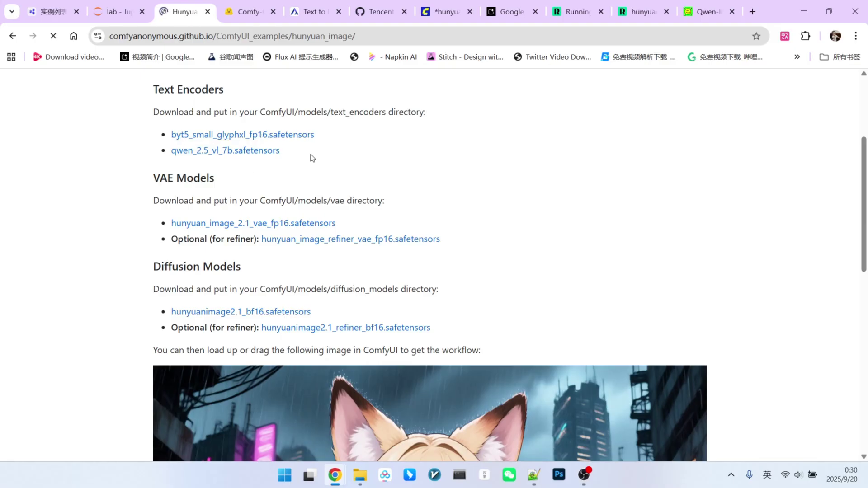
{"action": "scroll", "coordinate": [310, 154], "scroll_direction": "down", "scroll_amount": 1}
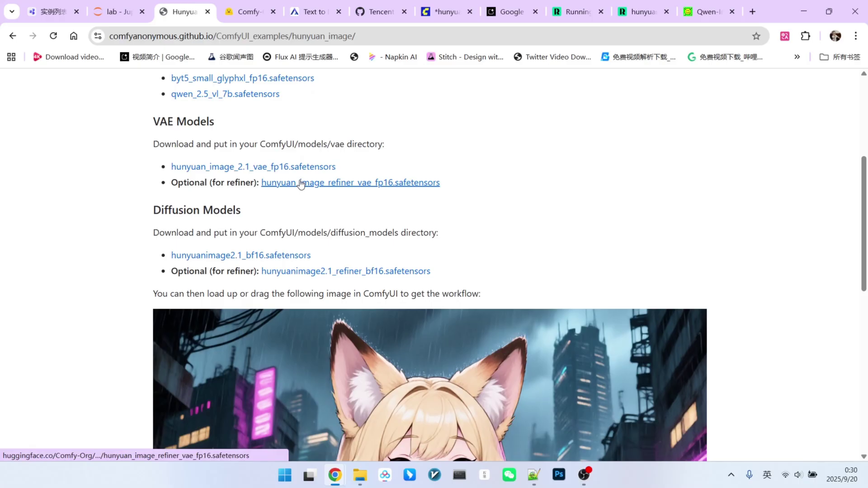
{"action": "scroll", "coordinate": [375, 181], "scroll_direction": "down", "scroll_amount": 1}
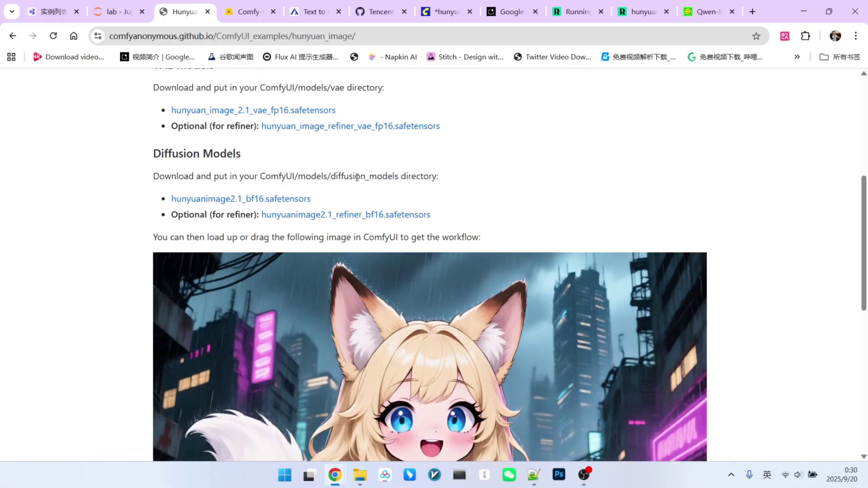
{"action": "scroll", "coordinate": [391, 181], "scroll_direction": "down", "scroll_amount": 1}
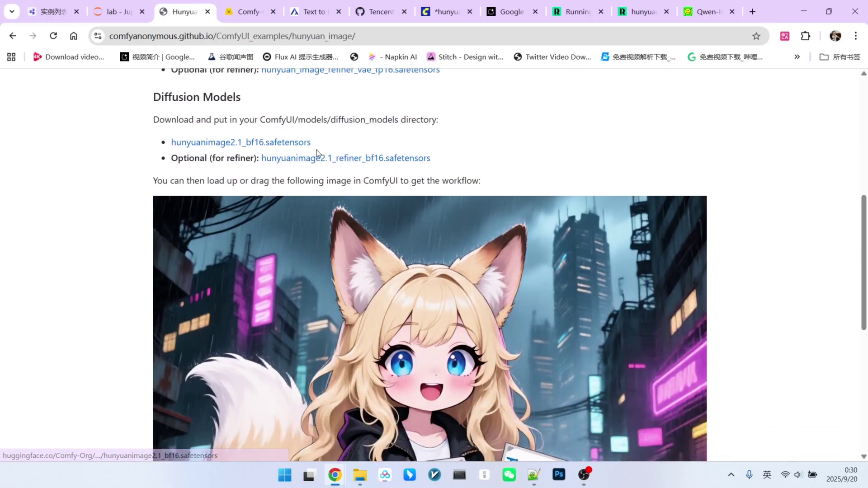
{"action": "scroll", "coordinate": [471, 171], "scroll_direction": "up", "scroll_amount": 5}
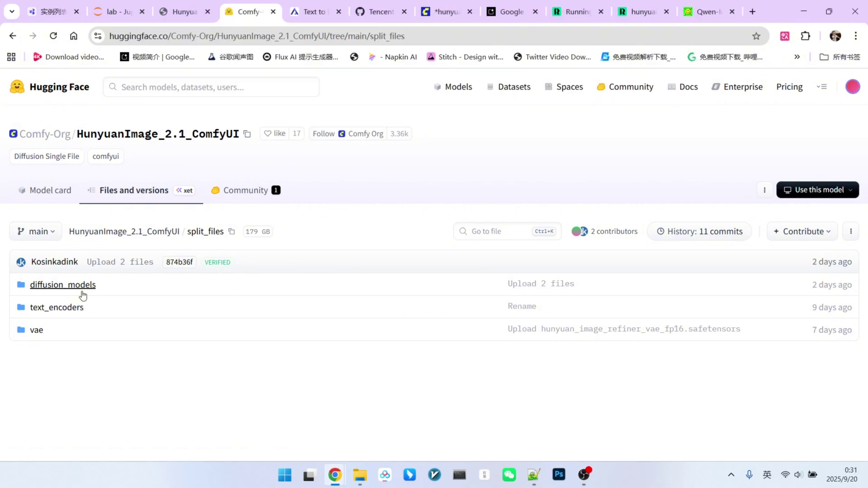
- Open the diffusion_models folder listing six hunyuanimage2.1 safetensors files (15 GB to 38.1 GB)
{"action": "left_click", "coordinate": [80, 288]}
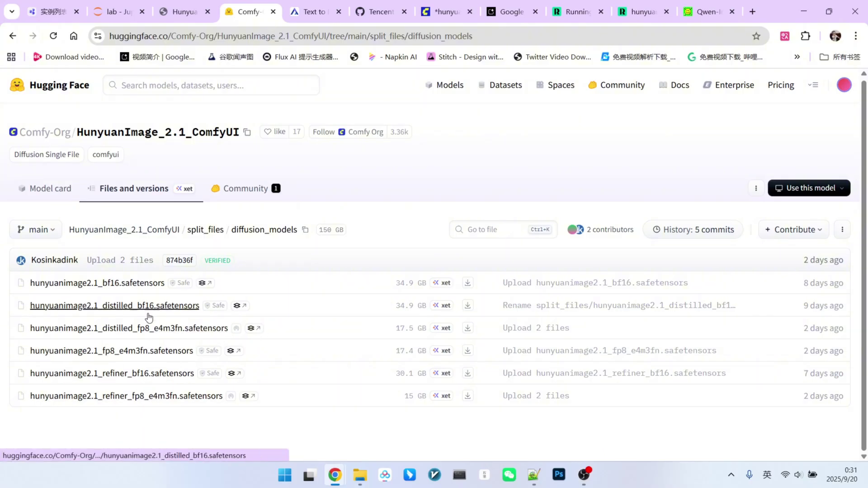
- Revisit the examples page's fox-girl workflow image, then move to the hunyuan_image_example tab
{"action": "key", "text": "ctrl+shift+Tab"}
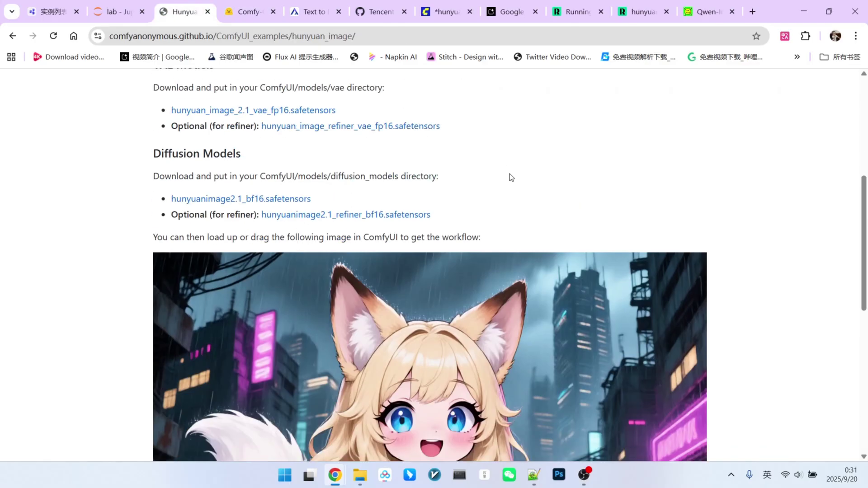
{"action": "scroll", "coordinate": [511, 178], "scroll_direction": "up", "scroll_amount": 1}
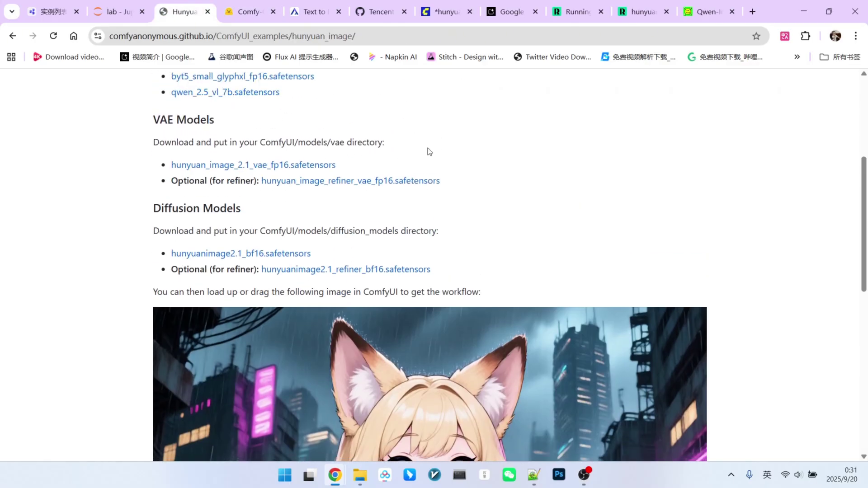
{"action": "scroll", "coordinate": [428, 148], "scroll_direction": "down", "scroll_amount": 5}
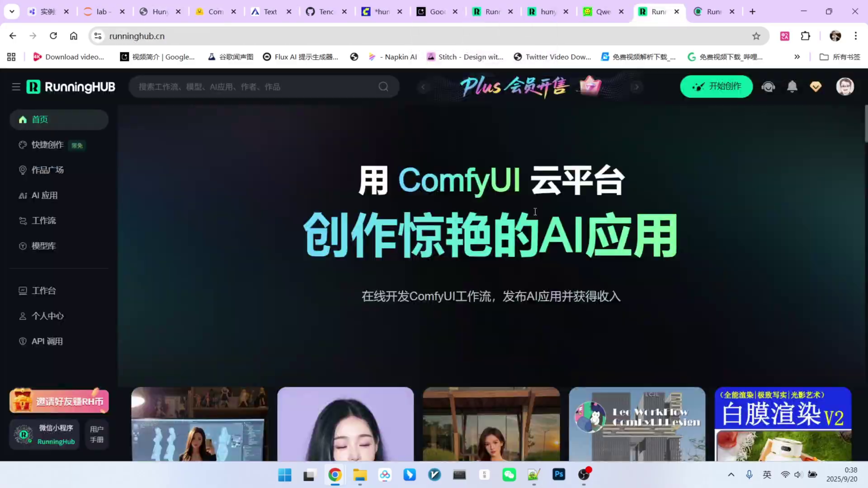
{"action": "key", "text": "ctrl+Tab"}
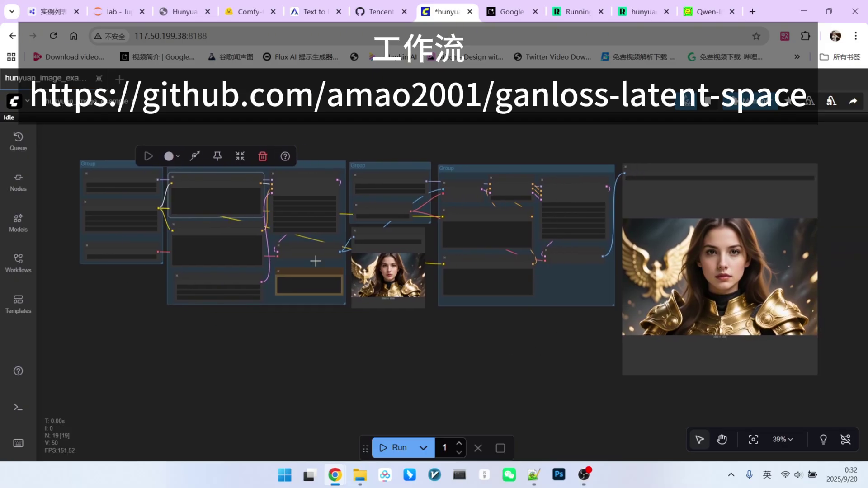
- Pan around the hunyuan_image workflow to inspect its loaders, 50-step cfg 3.5 sampler and portrait output
{"action": "scroll", "coordinate": [402, 294], "scroll_direction": "up", "scroll_amount": 7}
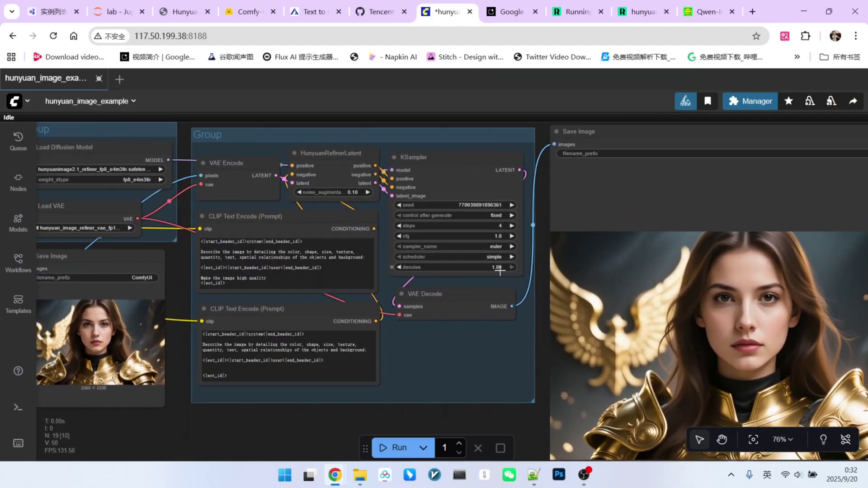
{"action": "scroll", "coordinate": [363, 286], "scroll_direction": "down", "scroll_amount": 7}
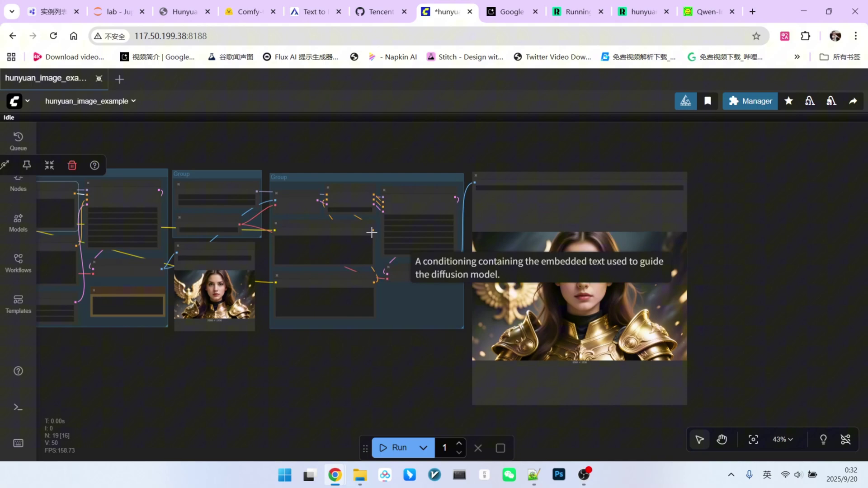
{"action": "scroll", "coordinate": [435, 348], "scroll_direction": "right", "scroll_amount": 2}
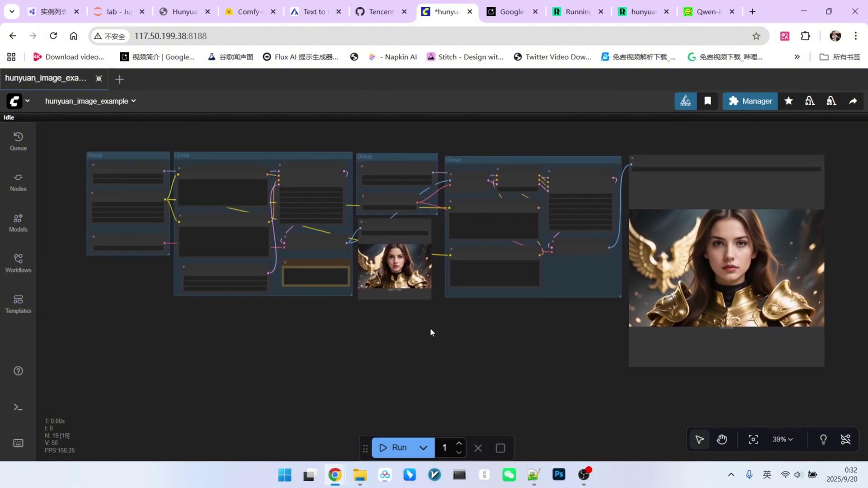
{"action": "scroll", "coordinate": [403, 313], "scroll_direction": "up", "scroll_amount": 1}
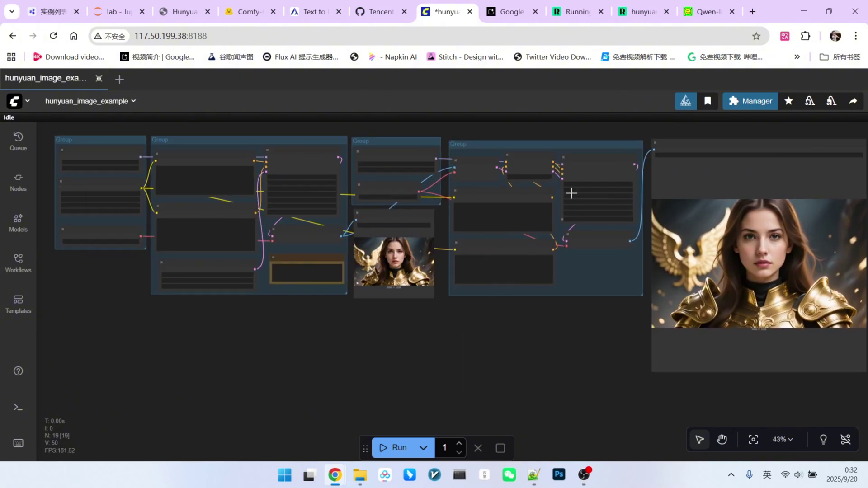
{"action": "scroll", "coordinate": [153, 238], "scroll_direction": "up", "scroll_amount": 12}
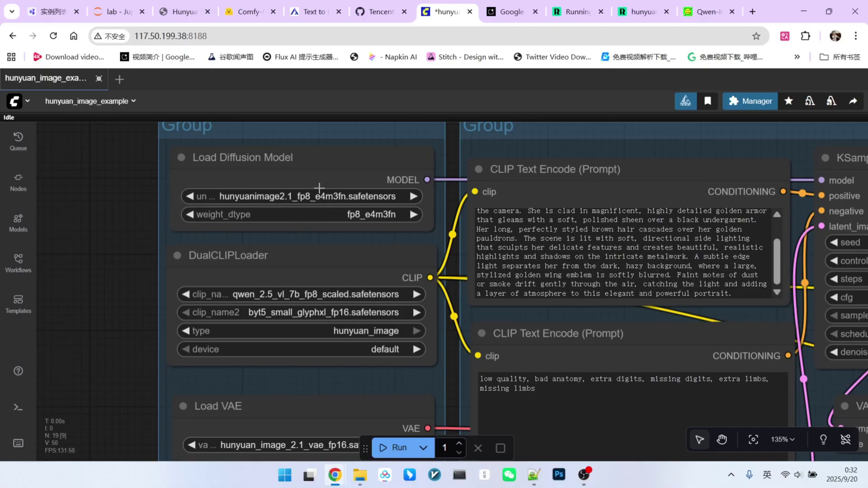
{"action": "scroll", "coordinate": [294, 268], "scroll_direction": "down", "scroll_amount": 3}
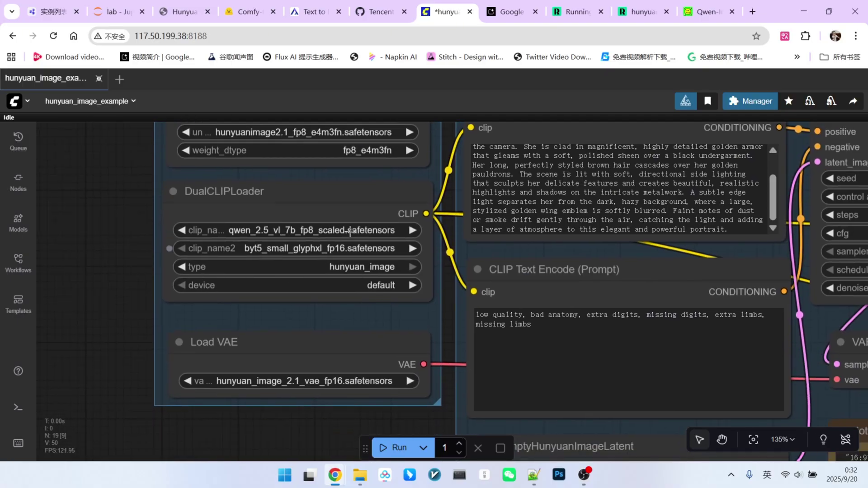
{"action": "scroll", "coordinate": [262, 268], "scroll_direction": "up", "scroll_amount": 2}
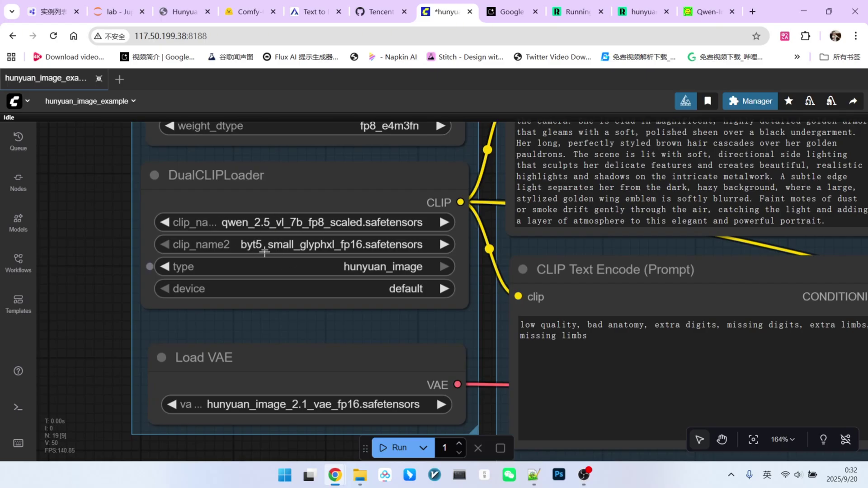
{"action": "scroll", "coordinate": [364, 274], "scroll_direction": "down", "scroll_amount": 3}
{"action": "scroll", "coordinate": [364, 275], "scroll_direction": "up", "scroll_amount": 1}
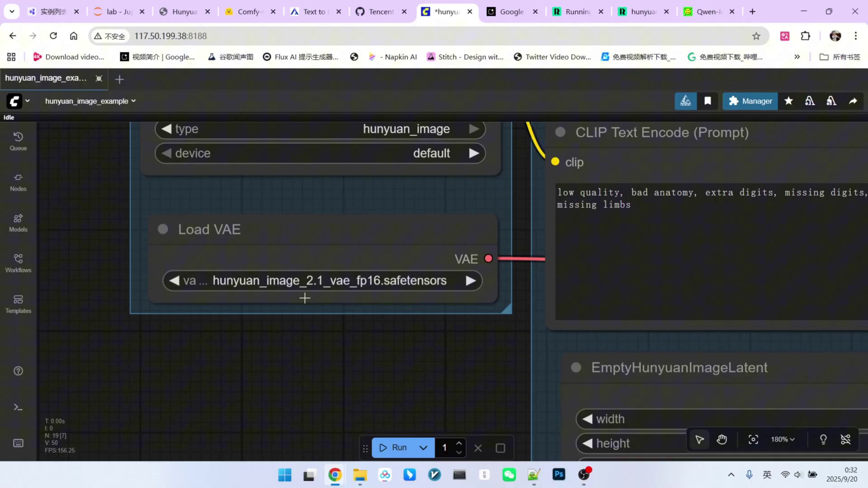
{"action": "scroll", "coordinate": [304, 298], "scroll_direction": "down", "scroll_amount": 5}
{"action": "scroll", "coordinate": [281, 304], "scroll_direction": "down", "scroll_amount": 2}
{"action": "scroll", "coordinate": [319, 318], "scroll_direction": "up", "scroll_amount": 2}
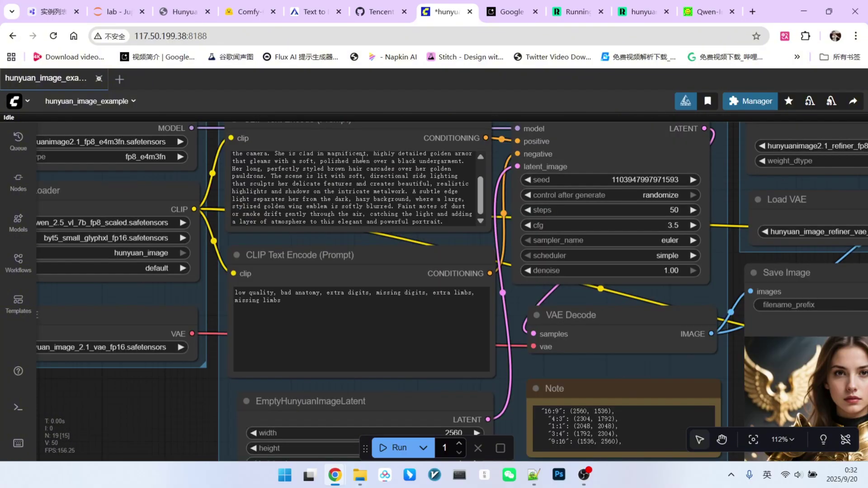
{"action": "scroll", "coordinate": [350, 353], "scroll_direction": "down", "scroll_amount": 3}
{"action": "scroll", "coordinate": [350, 354], "scroll_direction": "up", "scroll_amount": 4}
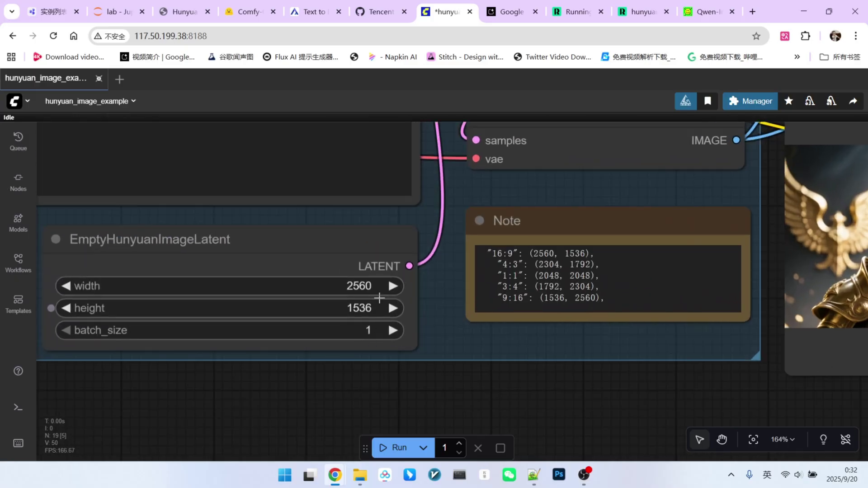
{"action": "left_click_drag", "start_coordinate": [622, 299], "coordinate": [486, 252]}
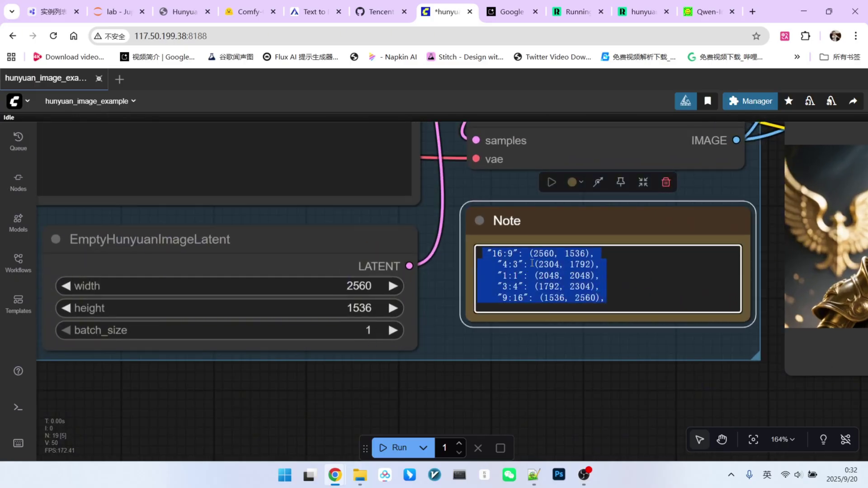
{"action": "left_click", "coordinate": [597, 266]}
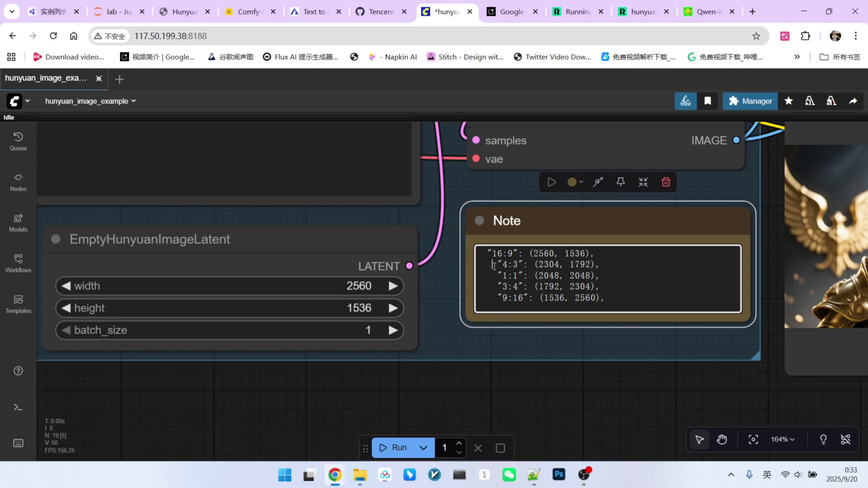
{"action": "mouse_move", "coordinate": [494, 266]}
{"action": "left_mouse_down"}
{"action": "mouse_move", "coordinate": [623, 297]}
{"action": "mouse_move", "coordinate": [492, 264]}
{"action": "left_mouse_up"}
{"action": "scroll", "coordinate": [395, 327], "scroll_direction": "up", "scroll_amount": 1}
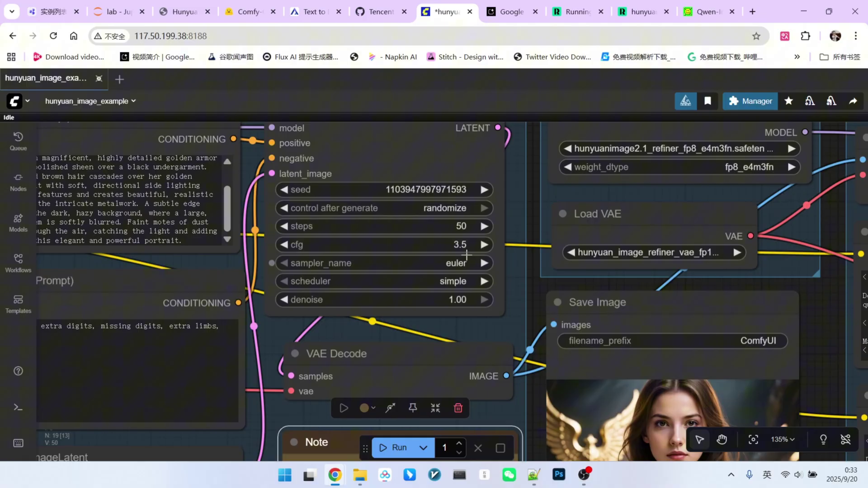
{"action": "scroll", "coordinate": [466, 255], "scroll_direction": "down", "scroll_amount": 2}
{"action": "scroll", "coordinate": [482, 235], "scroll_direction": "up", "scroll_amount": 5}
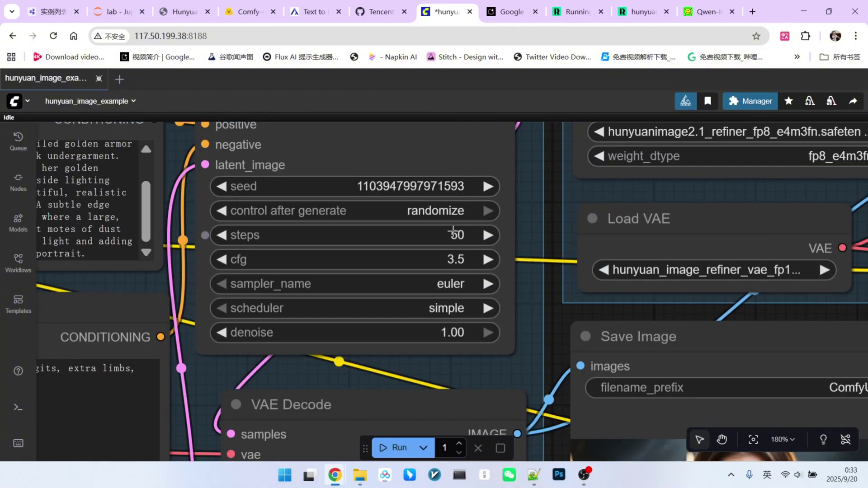
{"action": "scroll", "coordinate": [442, 235], "scroll_direction": "down", "scroll_amount": 2}
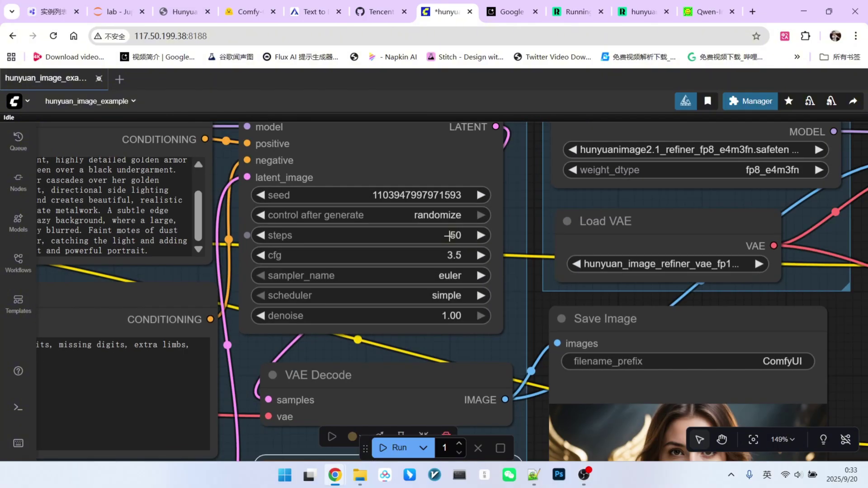
{"action": "scroll", "coordinate": [449, 235], "scroll_direction": "down", "scroll_amount": 2}
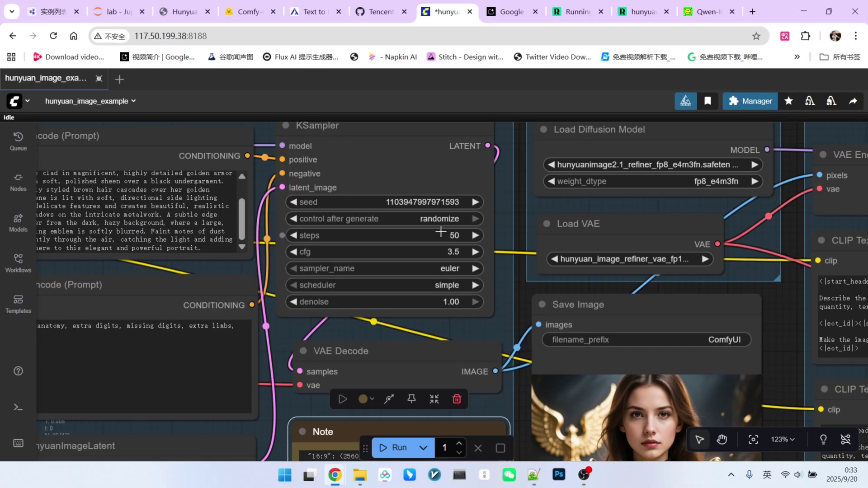
{"action": "scroll", "coordinate": [440, 232], "scroll_direction": "up", "scroll_amount": 3}
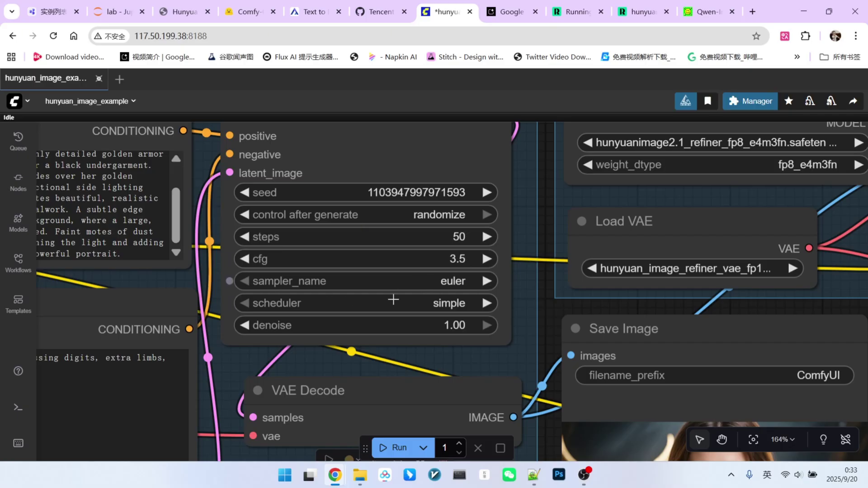
{"action": "scroll", "coordinate": [458, 309], "scroll_direction": "down", "scroll_amount": 8}
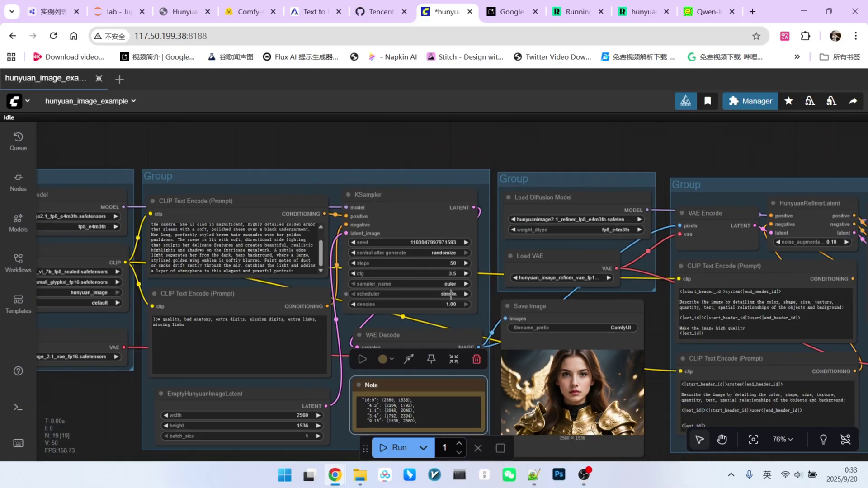
{"action": "left_click_drag", "start_coordinate": [530, 188], "coordinate": [439, 159]}
{"action": "scroll", "coordinate": [582, 438], "scroll_direction": "up", "scroll_amount": 4}
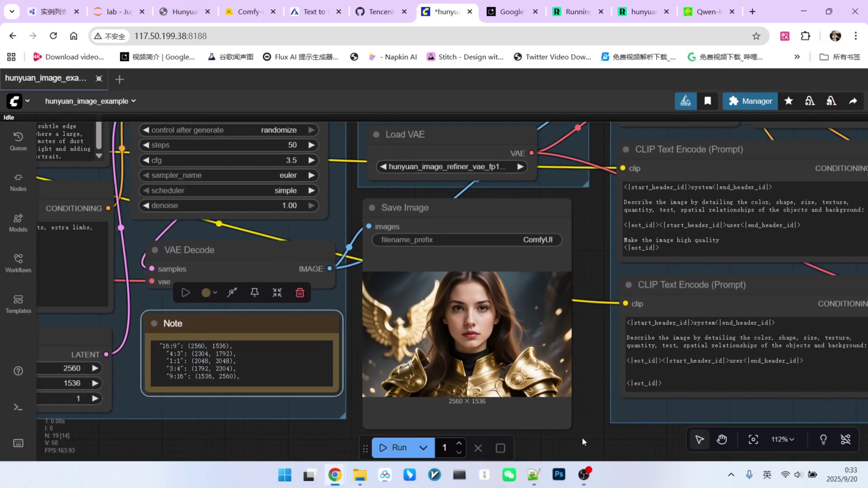
{"action": "left_click_drag", "start_coordinate": [582, 438], "coordinate": [521, 391]}
{"action": "scroll", "coordinate": [510, 343], "scroll_direction": "up", "scroll_amount": 4}
{"action": "scroll", "coordinate": [520, 333], "scroll_direction": "up", "scroll_amount": 4}
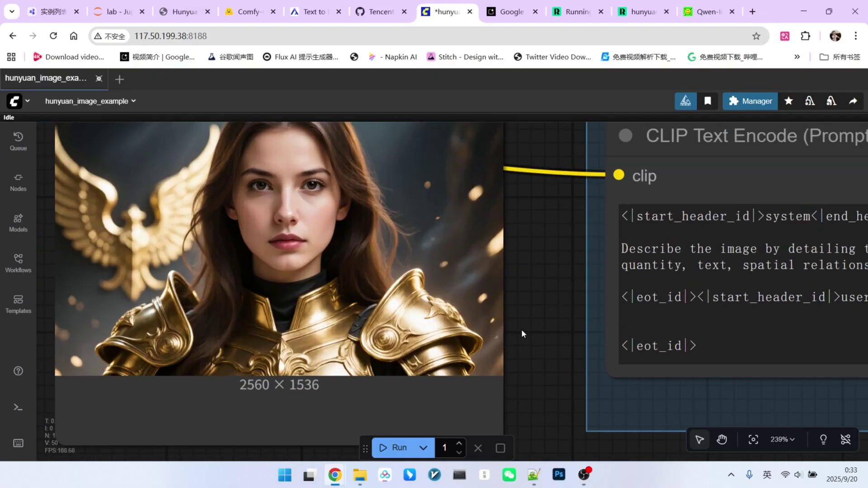
{"action": "left_click_drag", "start_coordinate": [522, 333], "coordinate": [612, 344]}
{"action": "scroll", "coordinate": [603, 327], "scroll_direction": "up", "scroll_amount": 3}
{"action": "left_click_drag", "start_coordinate": [348, 324], "coordinate": [423, 325]}
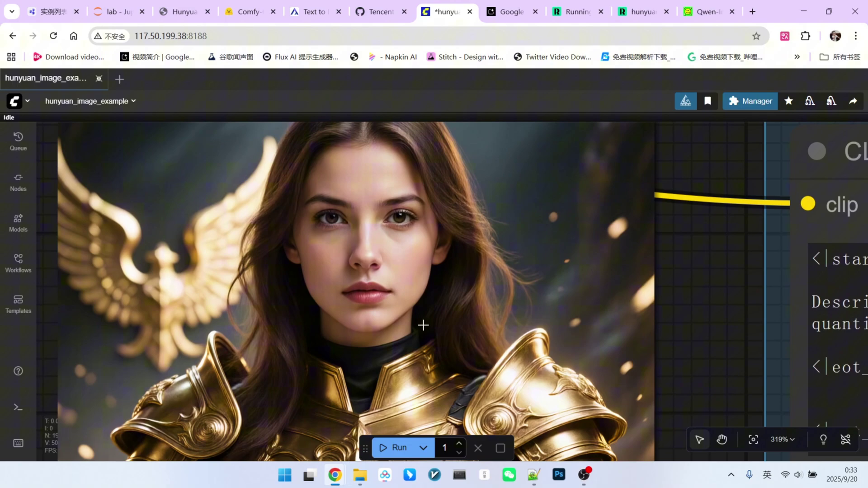
{"action": "scroll", "coordinate": [393, 258], "scroll_direction": "up", "scroll_amount": 6}
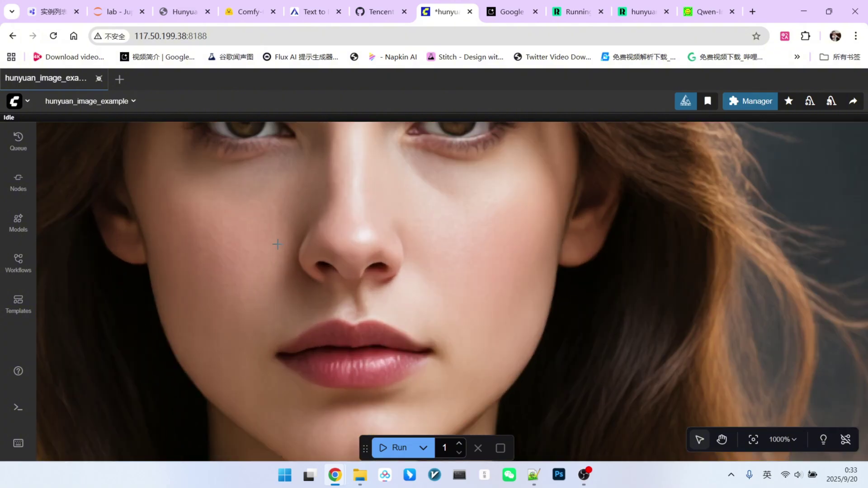
{"action": "scroll", "coordinate": [521, 300], "scroll_direction": "down", "scroll_amount": 2}
{"action": "scroll", "coordinate": [381, 247], "scroll_direction": "up", "scroll_amount": 4}
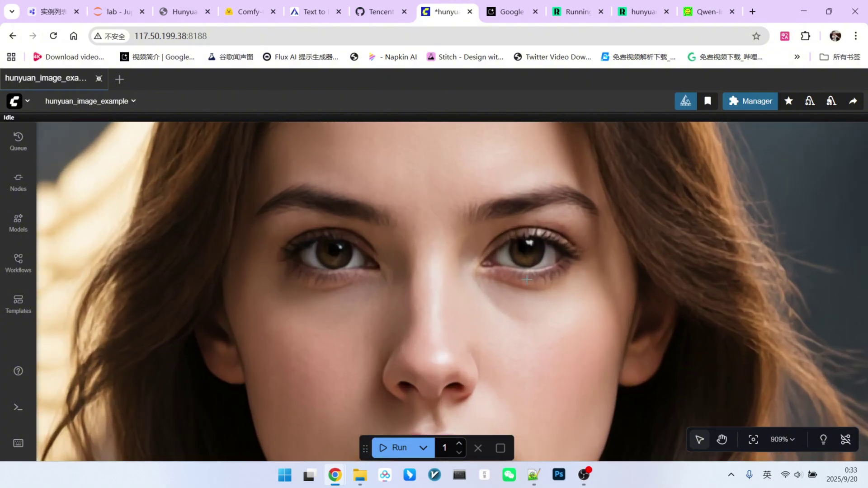
{"action": "scroll", "coordinate": [322, 256], "scroll_direction": "down", "scroll_amount": 3}
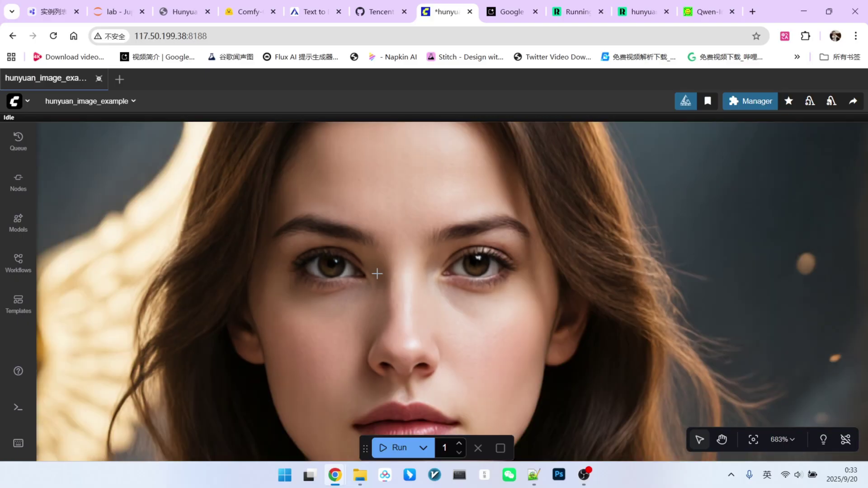
{"action": "scroll", "coordinate": [377, 274], "scroll_direction": "down", "scroll_amount": 20}
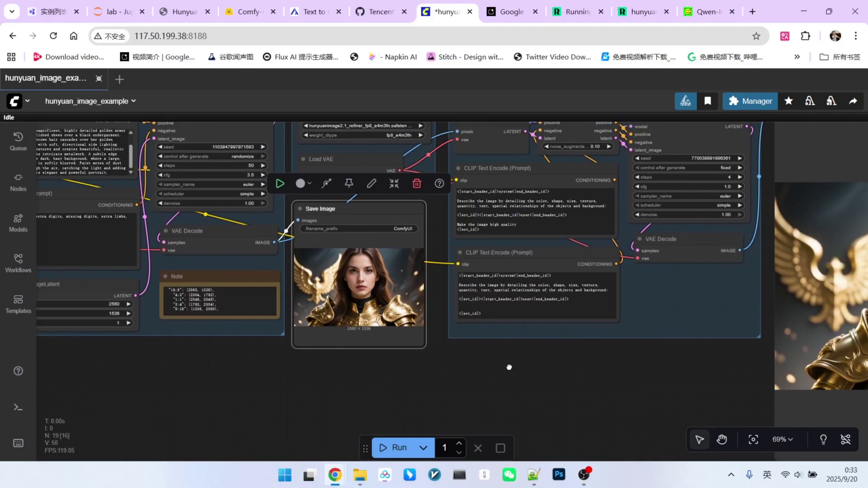
- Nudge the refiner's Load Diffusion Model and Load VAE nodes, widening Load VAE to show hunyuan_image_refiner_vae_fp16
{"action": "scroll", "coordinate": [509, 367], "scroll_direction": "right", "scroll_amount": 6}
{"action": "scroll", "coordinate": [516, 327], "scroll_direction": "up", "scroll_amount": 1}
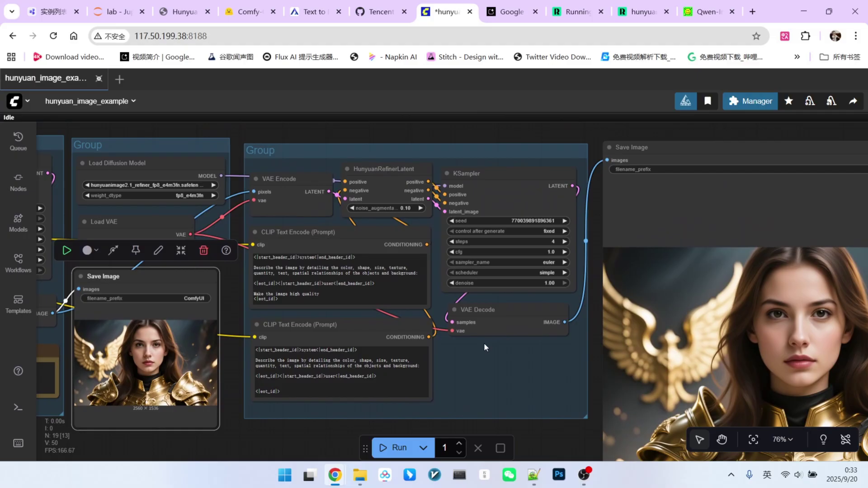
{"action": "scroll", "coordinate": [484, 347], "scroll_direction": "left", "scroll_amount": 5}
{"action": "scroll", "coordinate": [544, 343], "scroll_direction": "down", "scroll_amount": 1}
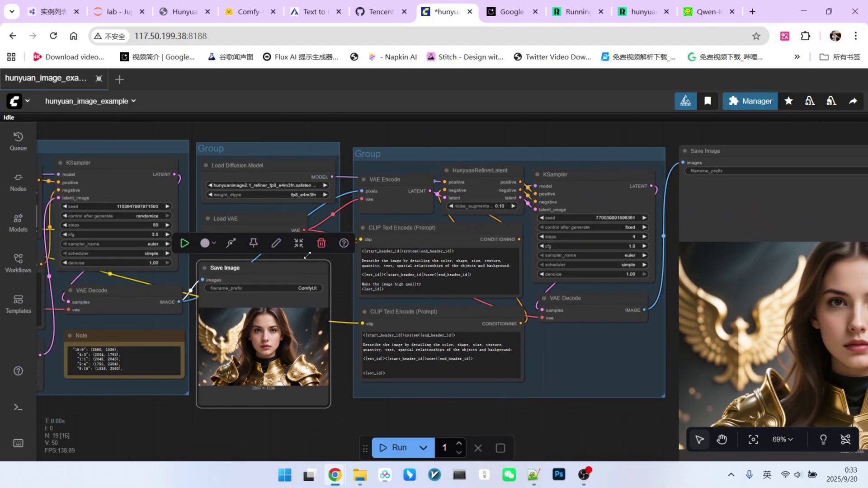
{"action": "scroll", "coordinate": [307, 256], "scroll_direction": "up", "scroll_amount": 6}
{"action": "scroll", "coordinate": [326, 212], "scroll_direction": "up", "scroll_amount": 5}
{"action": "scroll", "coordinate": [337, 260], "scroll_direction": "up", "scroll_amount": 1}
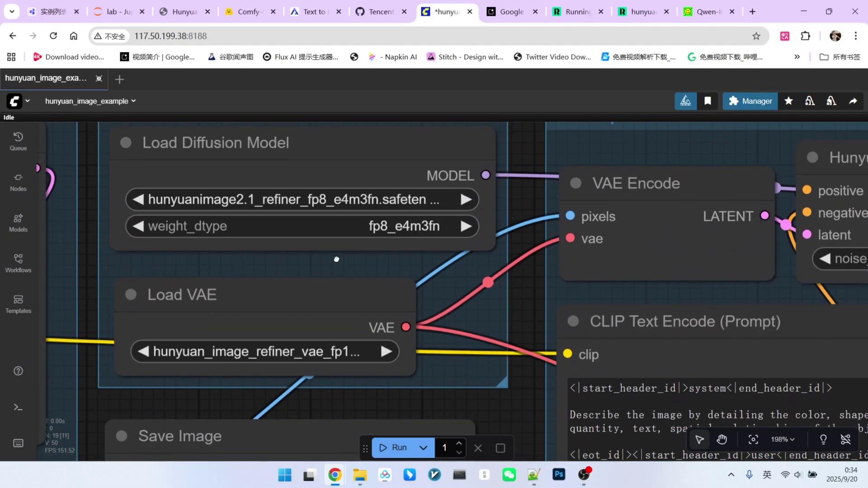
{"action": "left_click_drag", "start_coordinate": [350, 207], "coordinate": [359, 205]}
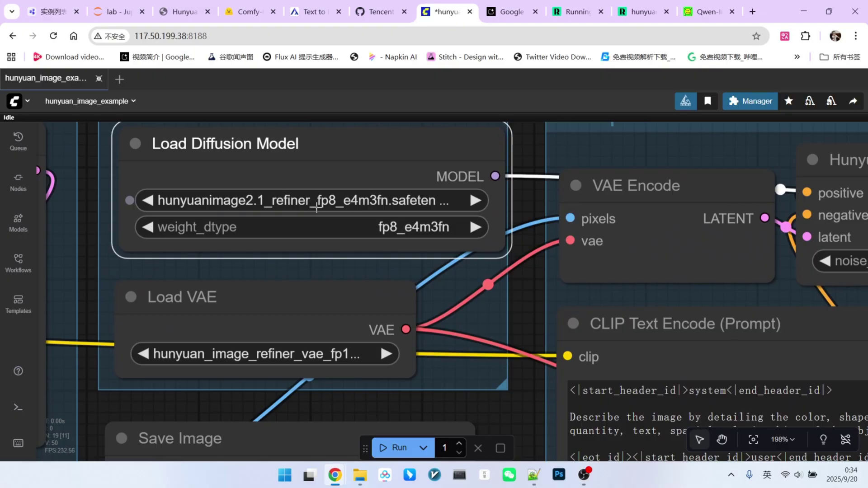
{"action": "left_click_drag", "start_coordinate": [267, 336], "coordinate": [276, 330]}
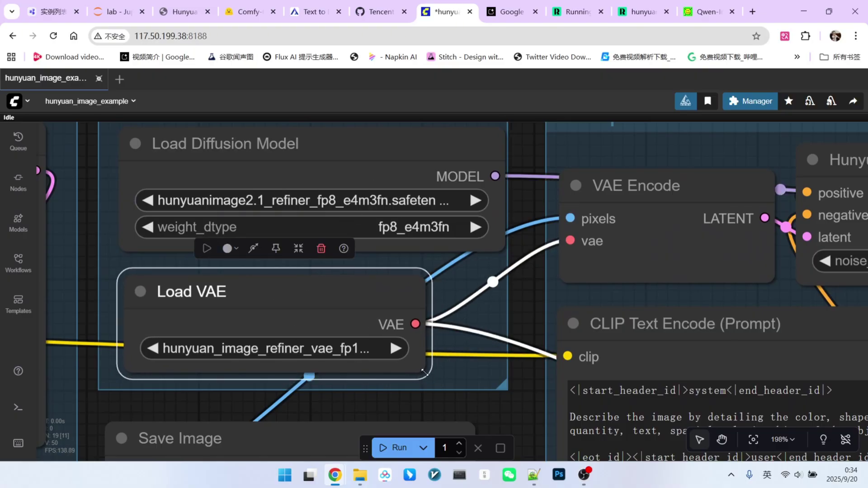
{"action": "left_click_drag", "start_coordinate": [424, 372], "coordinate": [452, 379]}
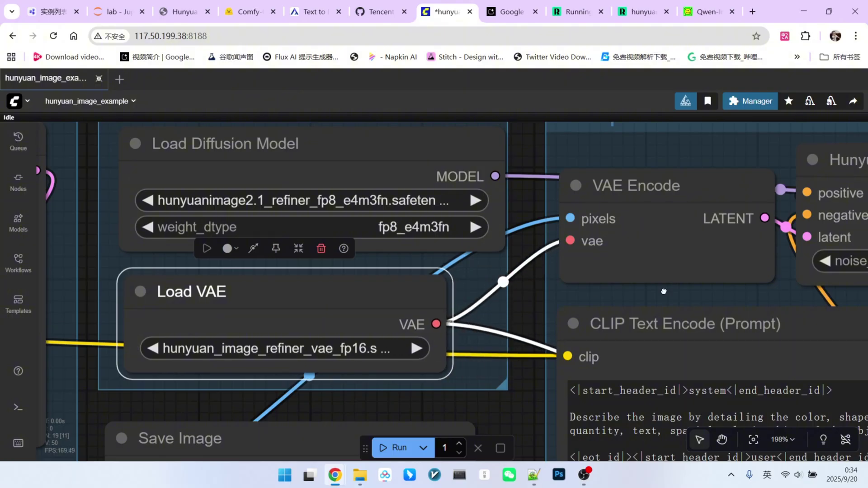
{"action": "left_click_drag", "start_coordinate": [664, 291], "coordinate": [516, 267]}
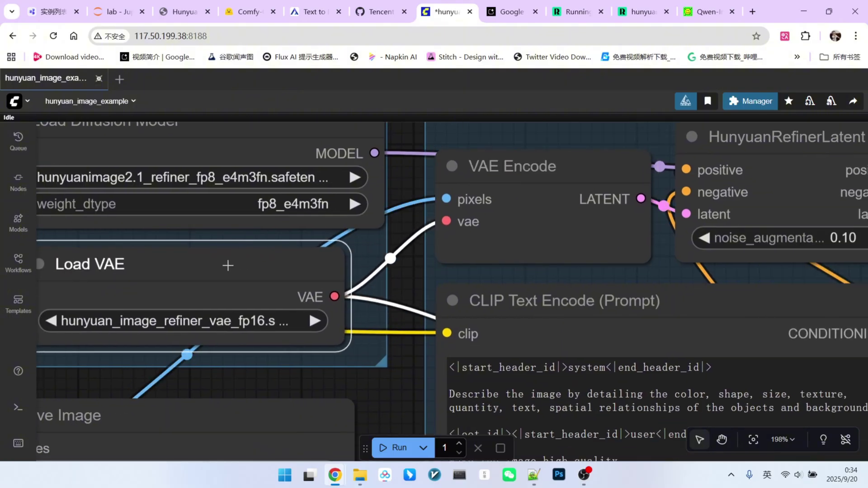
{"action": "left_click", "coordinate": [521, 178]}
{"action": "scroll", "coordinate": [528, 167], "scroll_direction": "up", "scroll_amount": 3}
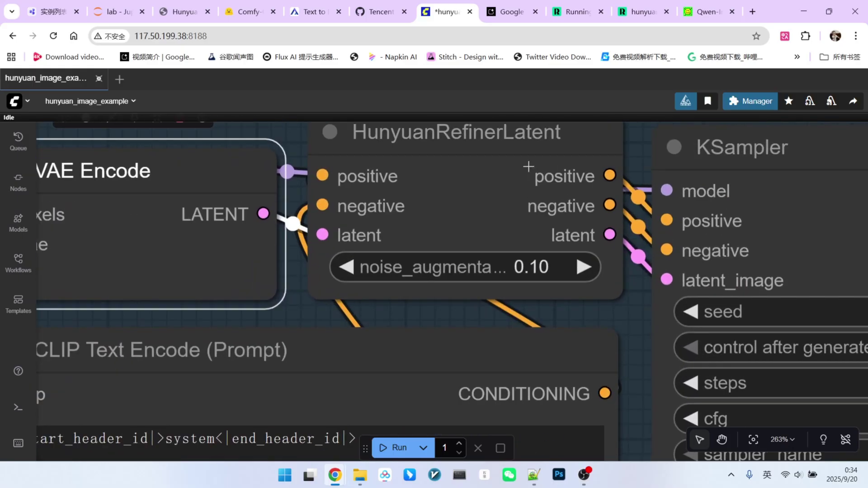
{"action": "left_click_drag", "start_coordinate": [449, 137], "coordinate": [447, 147]}
{"action": "scroll", "coordinate": [452, 182], "scroll_direction": "down", "scroll_amount": 6}
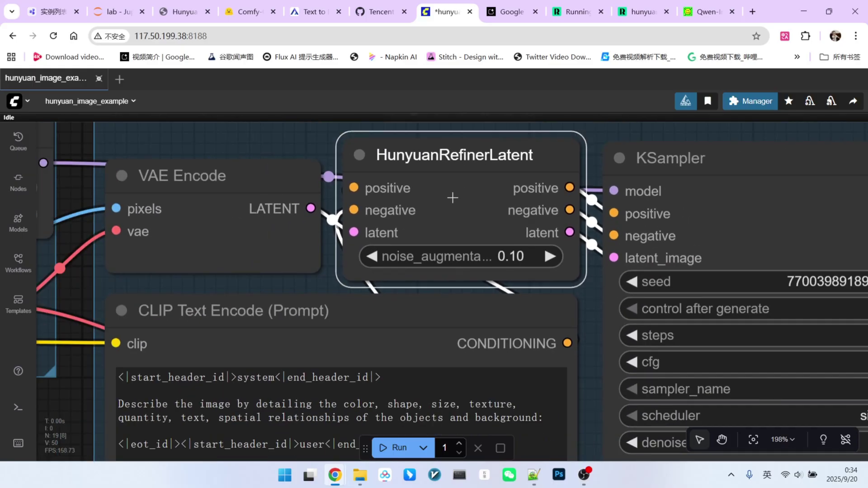
{"action": "scroll", "coordinate": [450, 195], "scroll_direction": "up", "scroll_amount": 3}
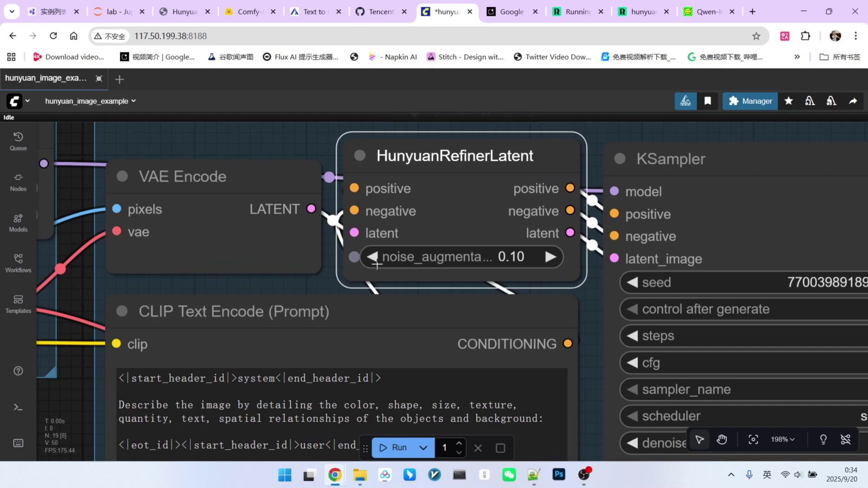
{"action": "left_click_drag", "start_coordinate": [421, 253], "coordinate": [432, 245]}
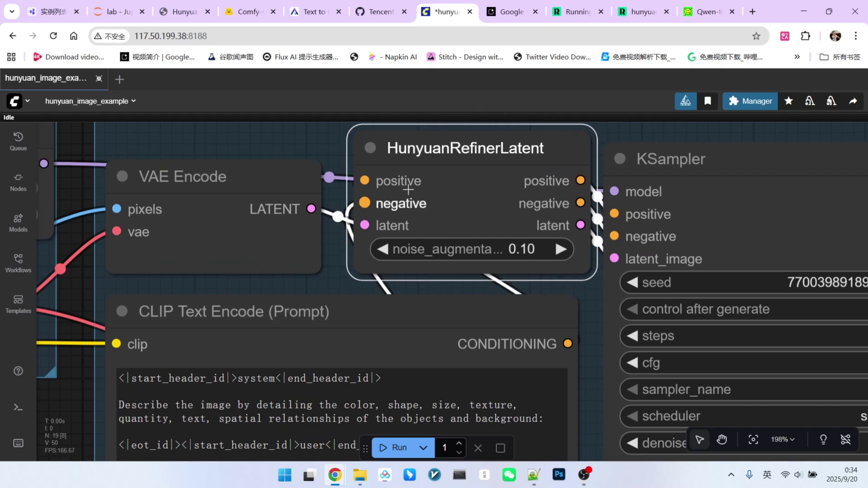
{"action": "scroll", "coordinate": [595, 299], "scroll_direction": "down", "scroll_amount": 5}
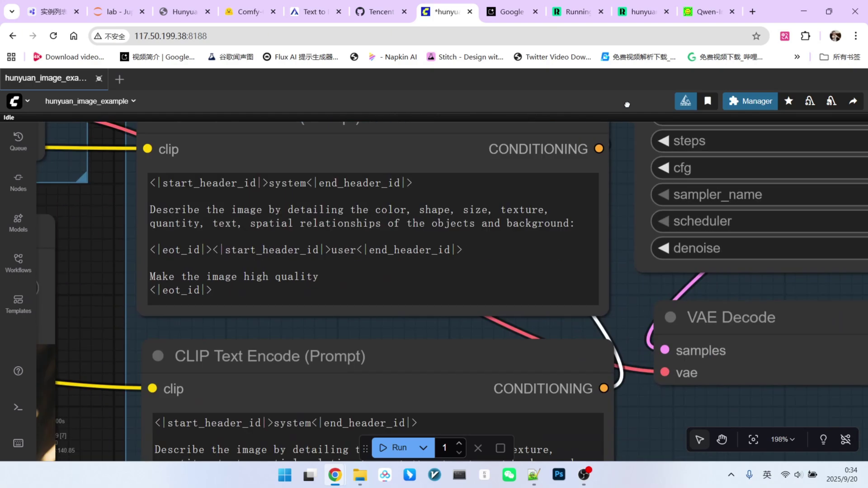
{"action": "scroll", "coordinate": [490, 211], "scroll_direction": "down", "scroll_amount": 3}
{"action": "left_click", "coordinate": [341, 164]}
{"action": "left_click", "coordinate": [328, 328]}
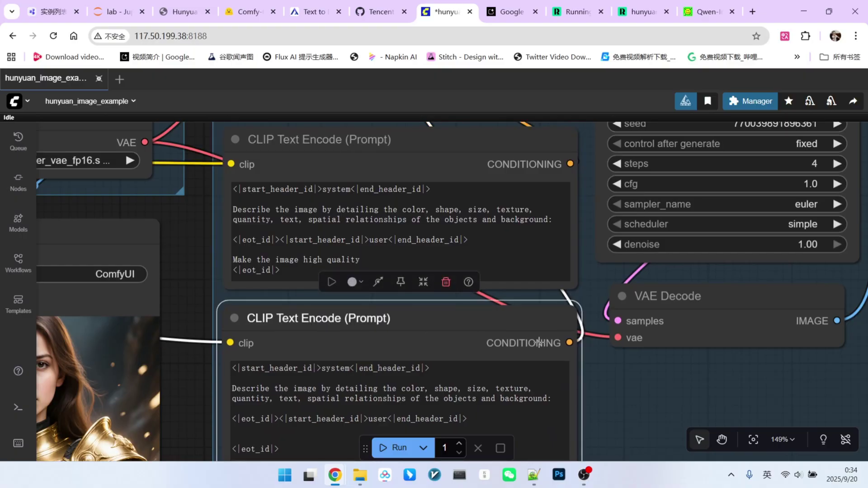
{"action": "scroll", "coordinate": [312, 316], "scroll_direction": "up", "scroll_amount": 1}
{"action": "scroll", "coordinate": [312, 317], "scroll_direction": "left", "scroll_amount": 1}
{"action": "scroll", "coordinate": [362, 244], "scroll_direction": "up", "scroll_amount": 1}
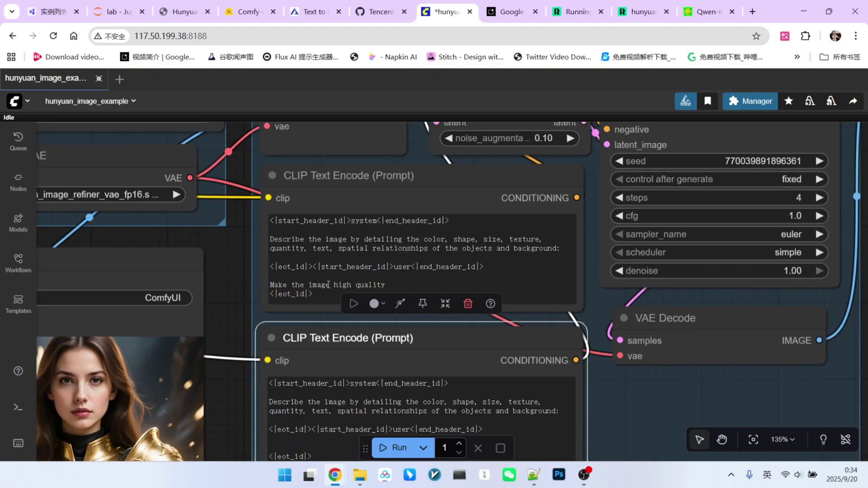
{"action": "scroll", "coordinate": [412, 213], "scroll_direction": "up", "scroll_amount": 4}
{"action": "scroll", "coordinate": [418, 223], "scroll_direction": "up", "scroll_amount": 2}
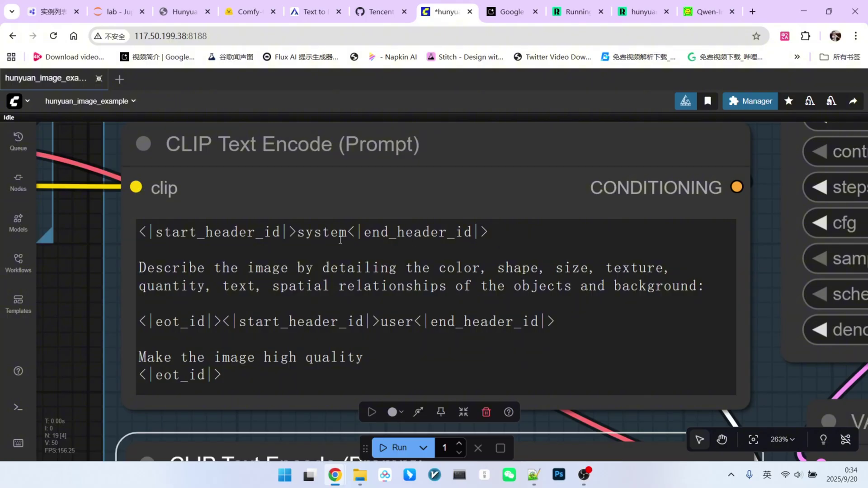
{"action": "double_click", "coordinate": [321, 232]}
{"action": "double_click", "coordinate": [393, 321]}
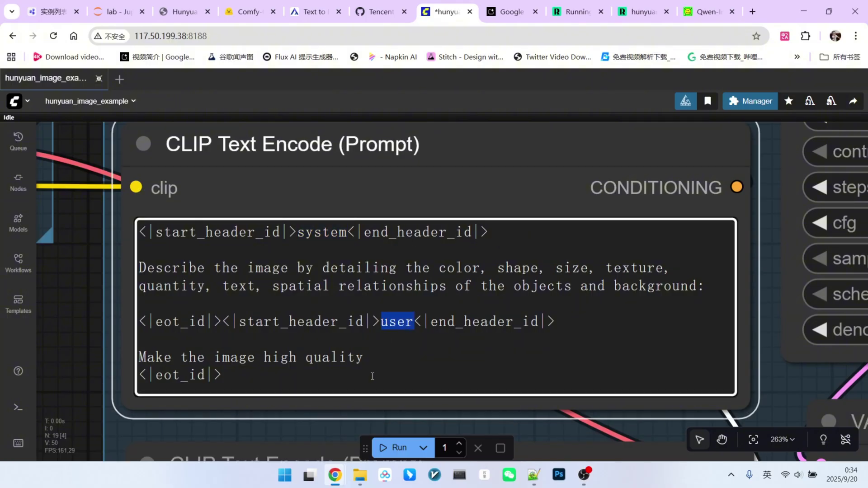
{"action": "left_click", "coordinate": [373, 358]}
{"action": "left_click_drag", "start_coordinate": [373, 359], "coordinate": [138, 365]}
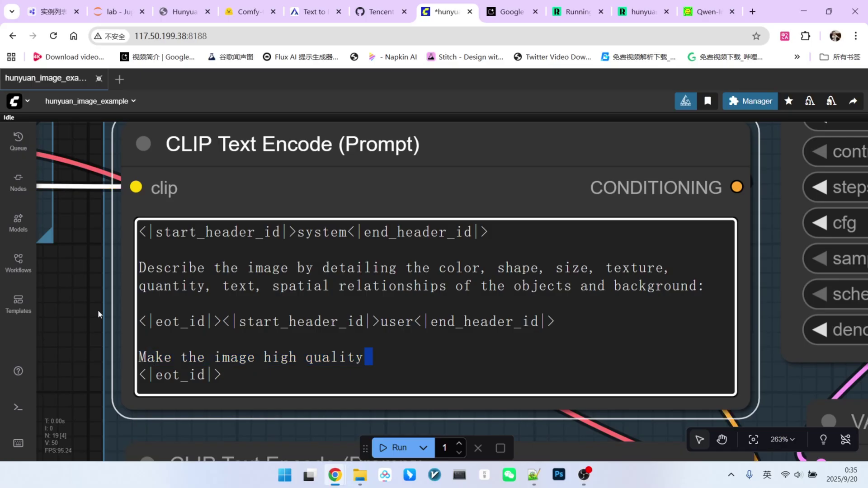
{"action": "scroll", "coordinate": [97, 311], "scroll_direction": "down", "scroll_amount": 6}
{"action": "left_click_drag", "start_coordinate": [501, 267], "coordinate": [312, 261]}
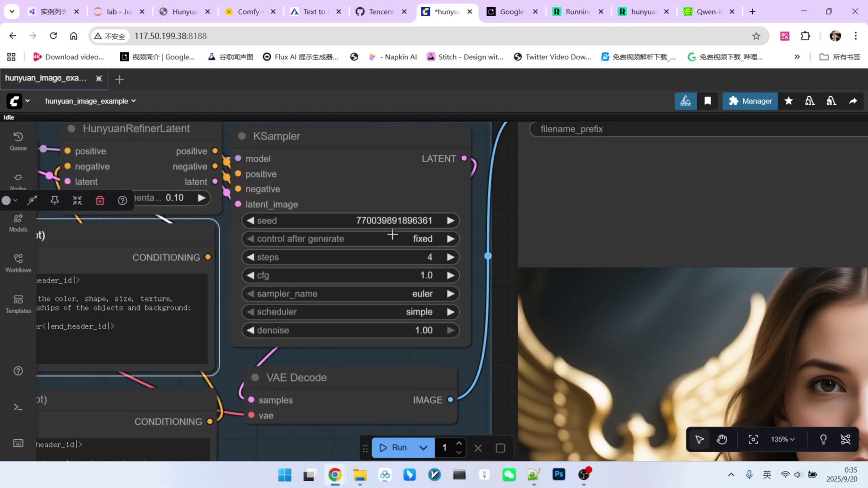
{"action": "scroll", "coordinate": [374, 217], "scroll_direction": "up", "scroll_amount": 2}
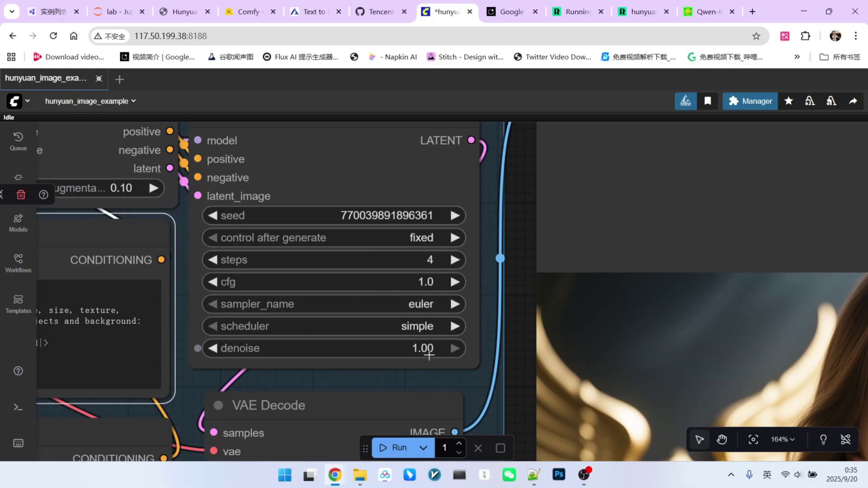
{"action": "scroll", "coordinate": [419, 336], "scroll_direction": "down", "scroll_amount": 2}
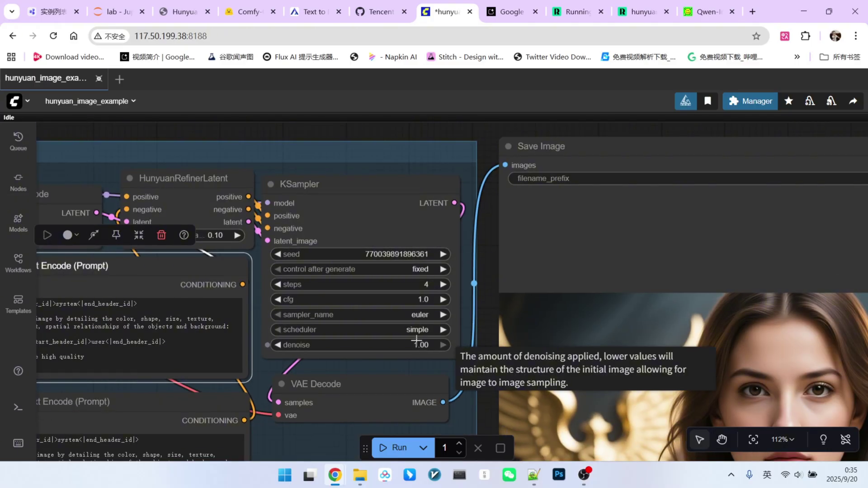
{"action": "scroll", "coordinate": [408, 351], "scroll_direction": "up", "scroll_amount": 1}
{"action": "scroll", "coordinate": [407, 352], "scroll_direction": "up", "scroll_amount": 4}
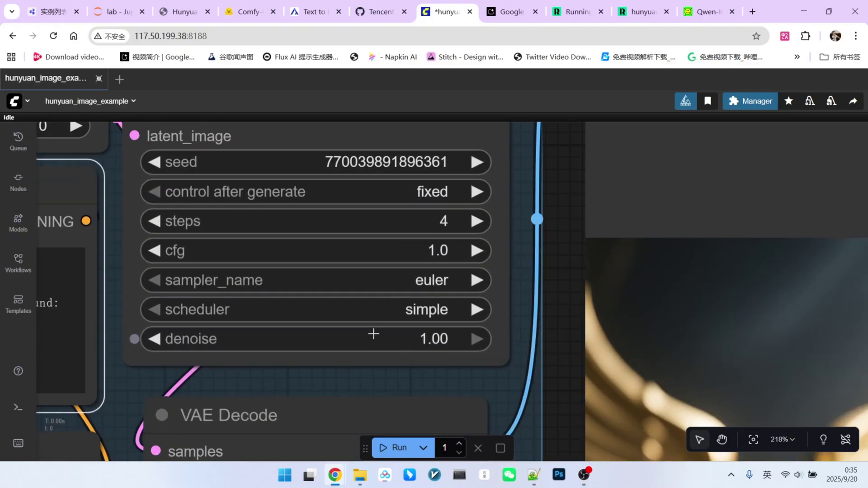
- Zoom into the refined portrait's face in Save Image, then switch to the Tencent Hunyuan window
{"action": "scroll", "coordinate": [432, 339], "scroll_direction": "down", "scroll_amount": 14}
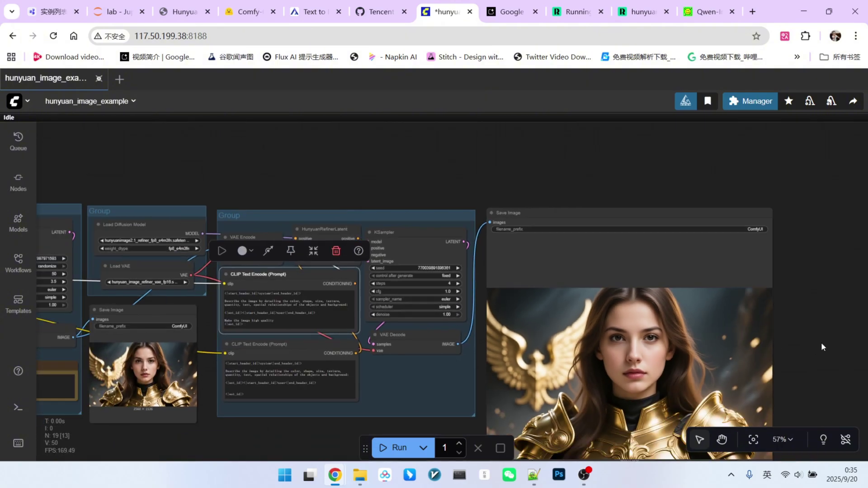
{"action": "left_click_drag", "start_coordinate": [821, 342], "coordinate": [673, 244]}
{"action": "scroll", "coordinate": [674, 273], "scroll_direction": "up", "scroll_amount": 2}
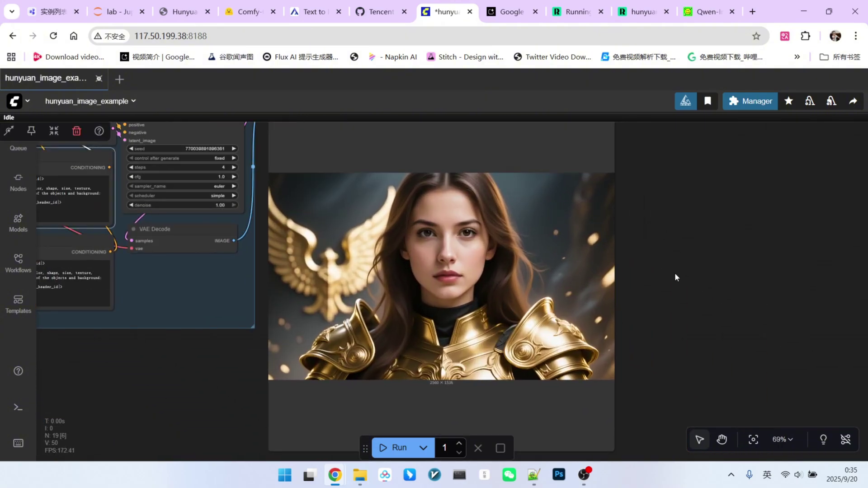
{"action": "scroll", "coordinate": [502, 246], "scroll_direction": "up", "scroll_amount": 18}
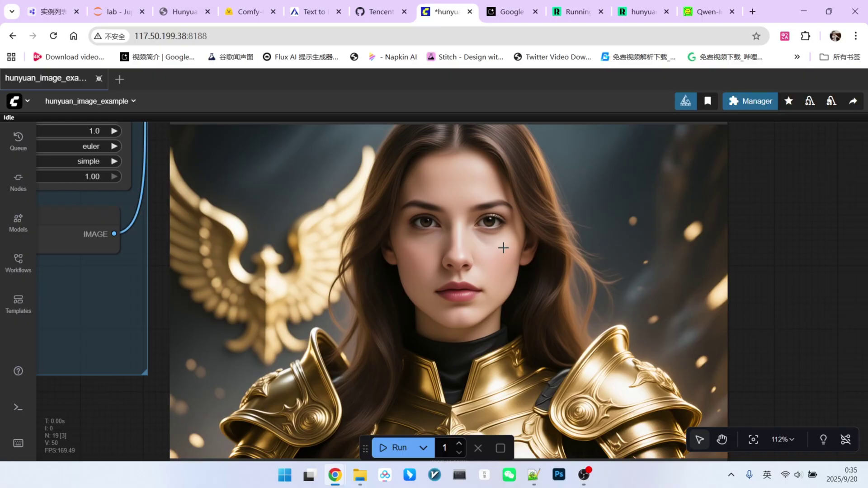
{"action": "scroll", "coordinate": [457, 248], "scroll_direction": "up", "scroll_amount": 4}
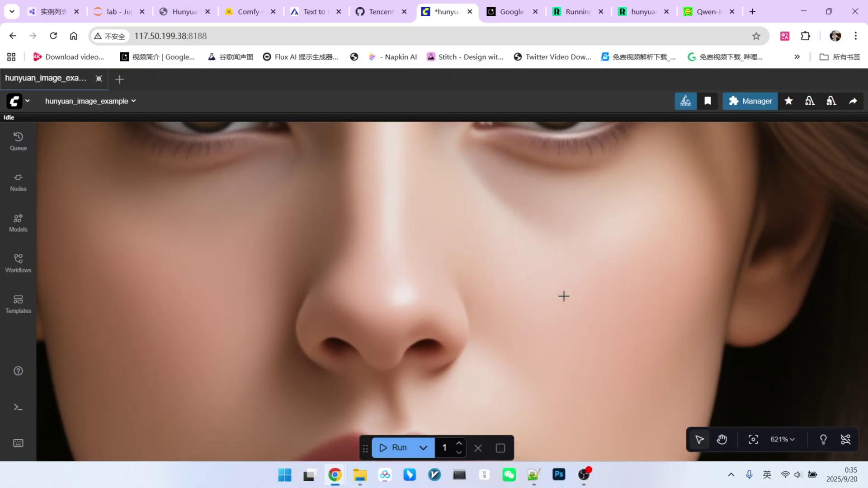
{"action": "scroll", "coordinate": [579, 280], "scroll_direction": "down", "scroll_amount": 3}
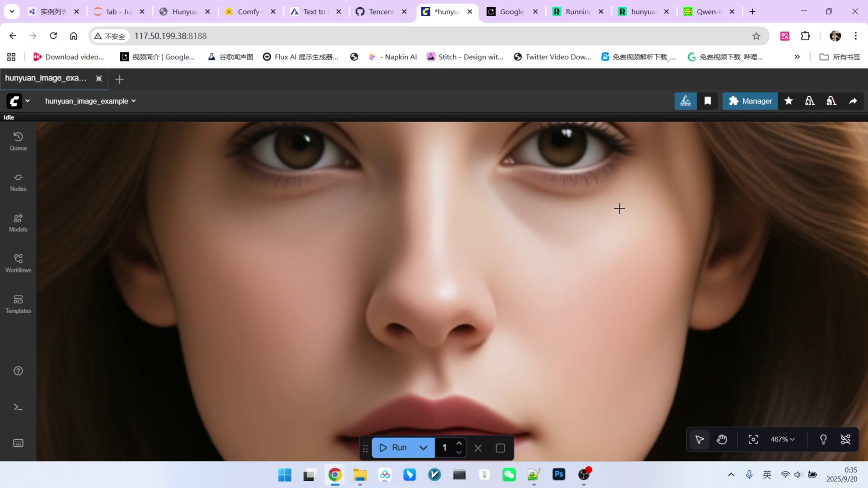
{"action": "scroll", "coordinate": [619, 209], "scroll_direction": "down", "scroll_amount": 9}
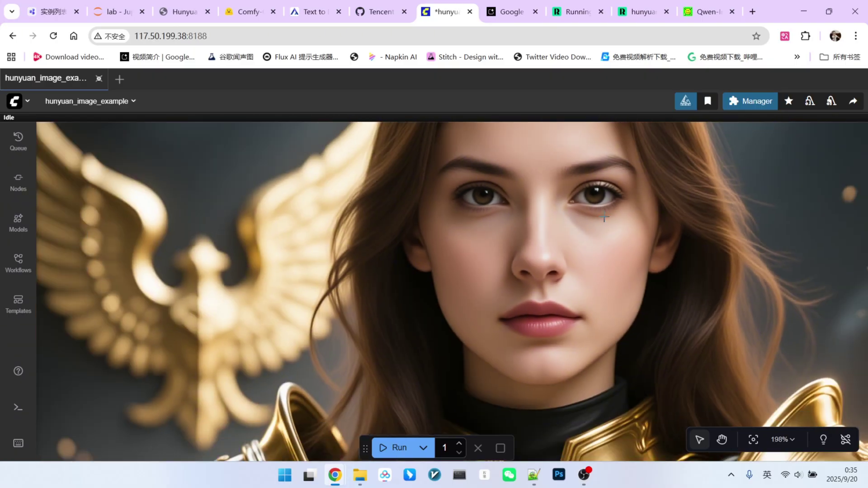
{"action": "key", "text": "alt+Tab"}
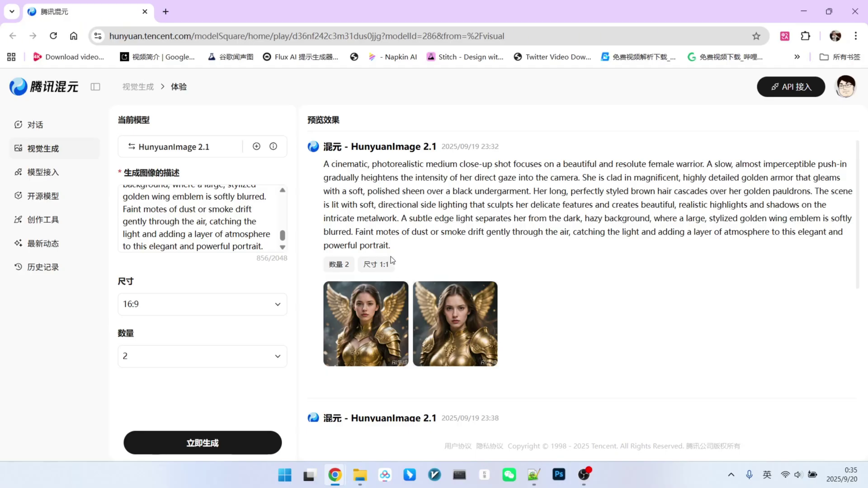
- Enlarge the first Tencent Hunyuan warrior image and pan across its hair and wings
{"action": "left_click", "coordinate": [370, 319]}
{"action": "scroll", "coordinate": [448, 189], "scroll_direction": "up", "scroll_amount": 3}
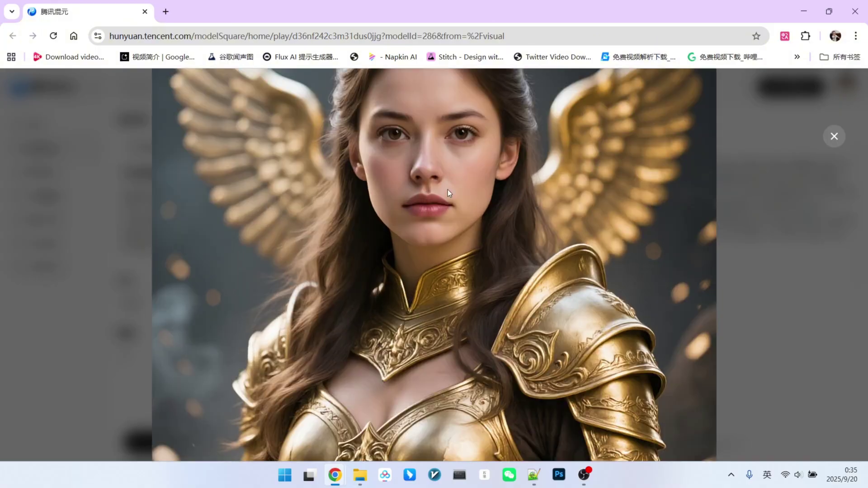
{"action": "left_click_drag", "start_coordinate": [480, 137], "coordinate": [457, 221]}
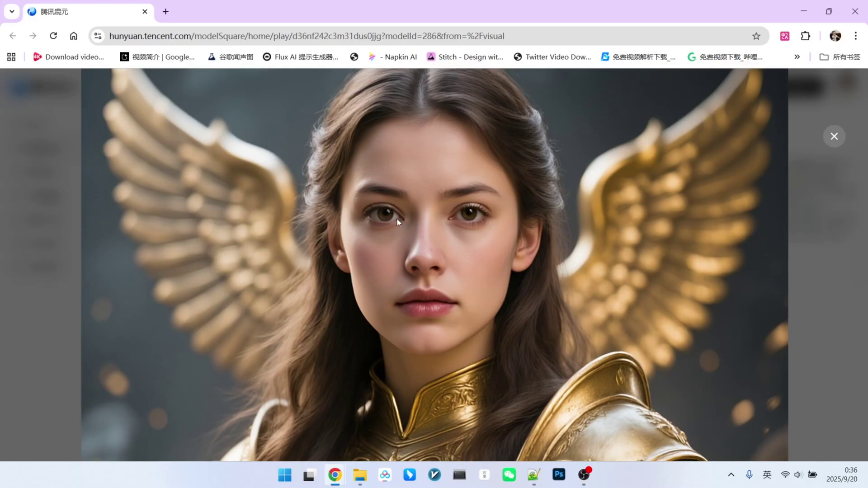
{"action": "scroll", "coordinate": [473, 168], "scroll_direction": "down", "scroll_amount": 3}
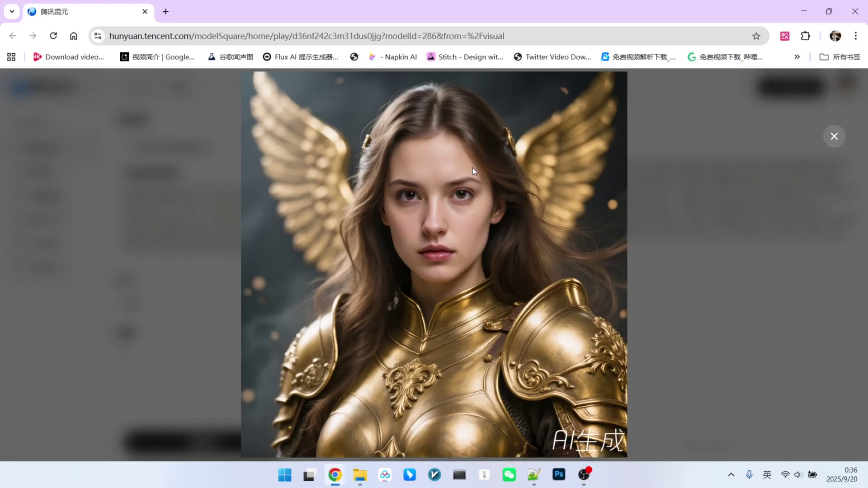
{"action": "scroll", "coordinate": [493, 148], "scroll_direction": "up", "scroll_amount": 2}
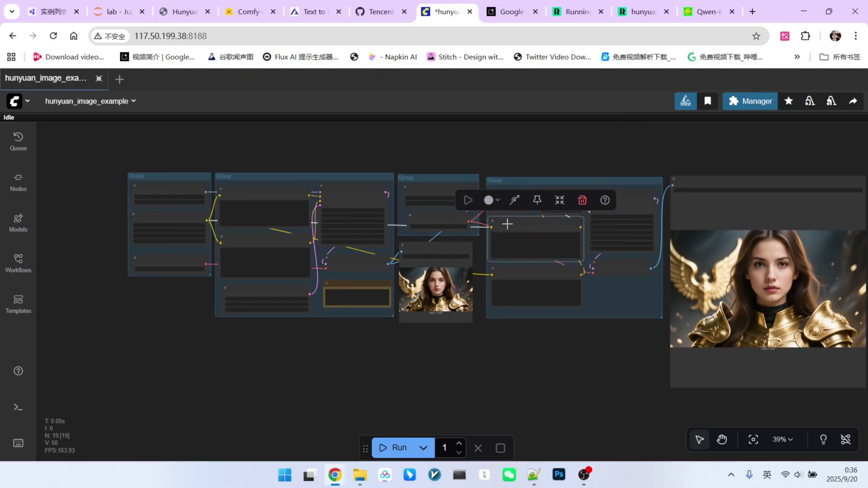
- Bring the base group's Load Diffusion Model and CLIP Text Encode prompt nodes into view
{"action": "scroll", "coordinate": [537, 310], "scroll_direction": "up", "scroll_amount": 3}
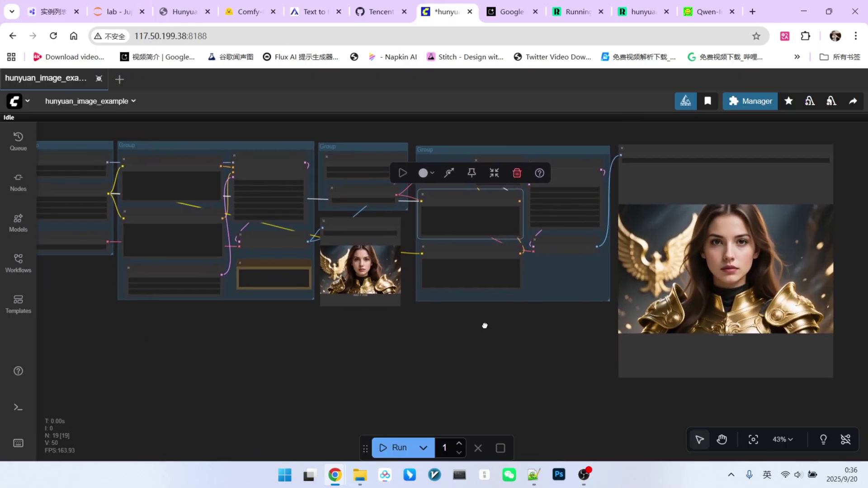
{"action": "scroll", "coordinate": [791, 182], "scroll_direction": "up", "scroll_amount": 2}
{"action": "scroll", "coordinate": [544, 324], "scroll_direction": "down", "scroll_amount": 3}
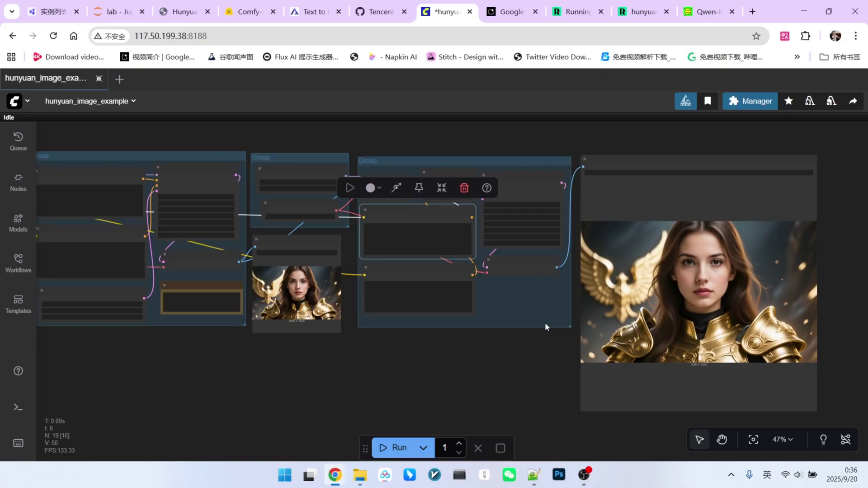
{"action": "left_click_drag", "start_coordinate": [460, 355], "coordinate": [517, 350]}
{"action": "scroll", "coordinate": [72, 186], "scroll_direction": "up", "scroll_amount": 12}
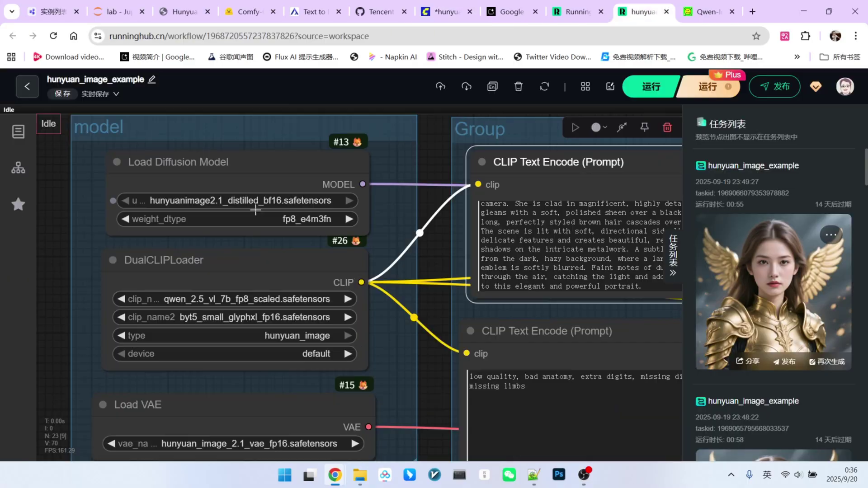
{"action": "scroll", "coordinate": [235, 212], "scroll_direction": "up", "scroll_amount": 3}
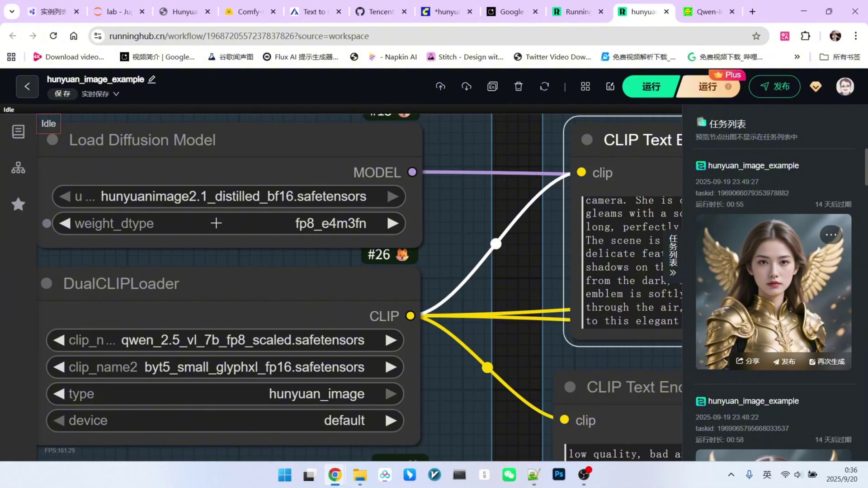
- Enlarge the Preview Image node and zoom into the 2048×2048 angel portrait's face
{"action": "scroll", "coordinate": [217, 223], "scroll_direction": "down", "scroll_amount": 8}
{"action": "scroll", "coordinate": [354, 224], "scroll_direction": "up", "scroll_amount": 10}
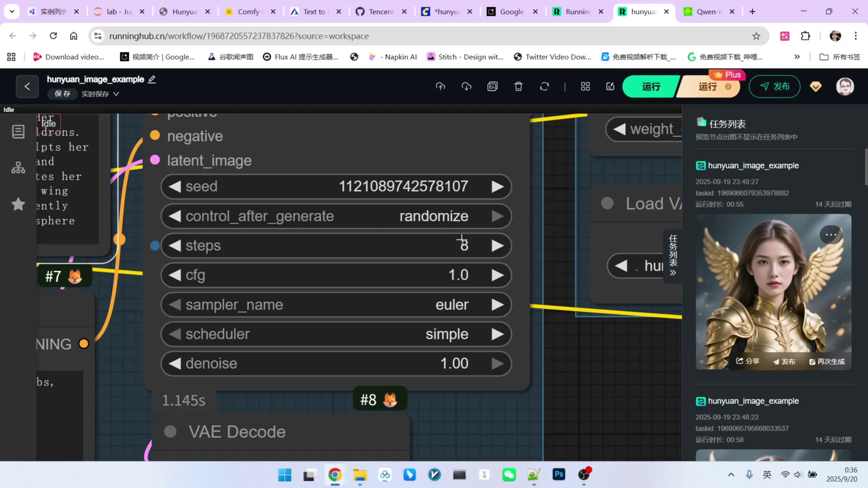
{"action": "scroll", "coordinate": [464, 241], "scroll_direction": "down", "scroll_amount": 6}
{"action": "scroll", "coordinate": [534, 326], "scroll_direction": "up", "scroll_amount": 5}
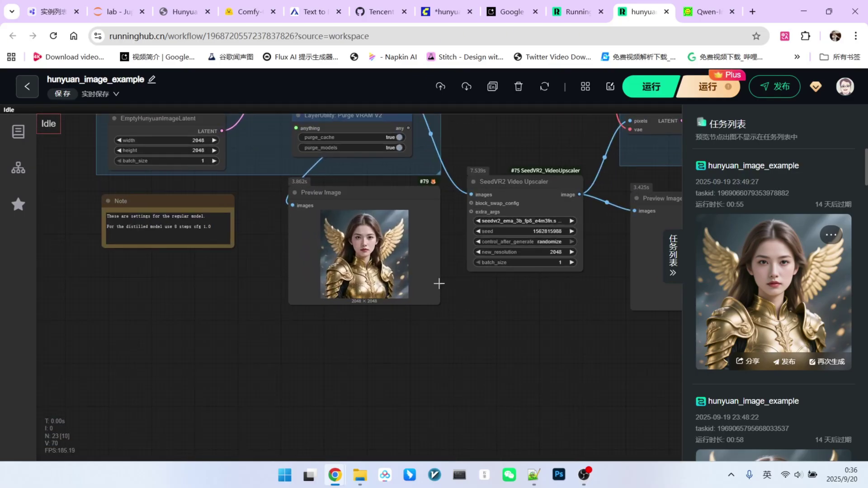
{"action": "left_click_drag", "start_coordinate": [452, 332], "coordinate": [560, 404]}
{"action": "scroll", "coordinate": [259, 262], "scroll_direction": "up", "scroll_amount": 8}
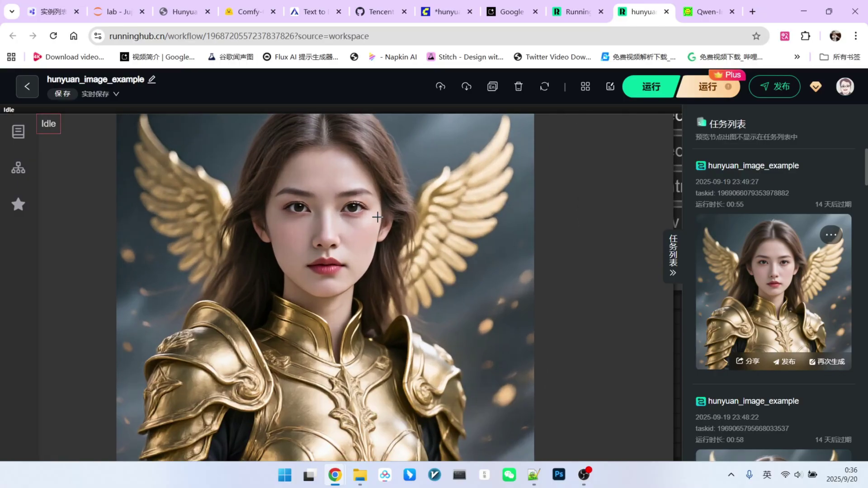
{"action": "scroll", "coordinate": [259, 263], "scroll_direction": "up", "scroll_amount": 3}
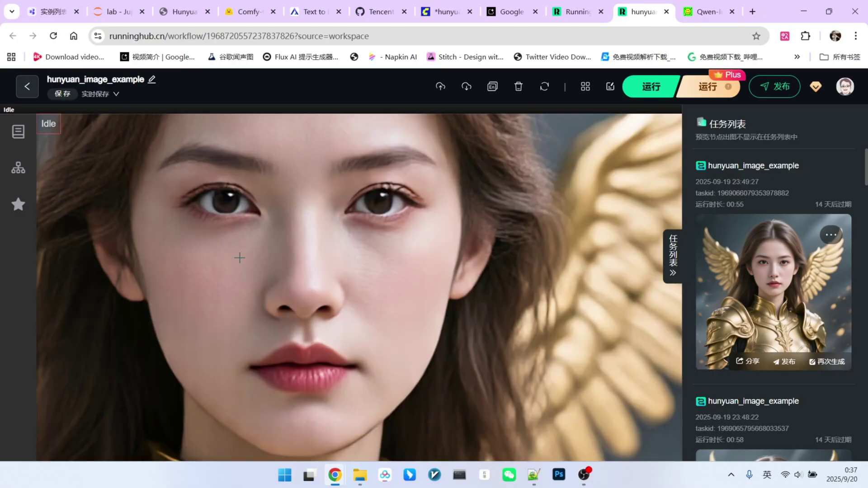
{"action": "scroll", "coordinate": [376, 256], "scroll_direction": "down", "scroll_amount": 10}
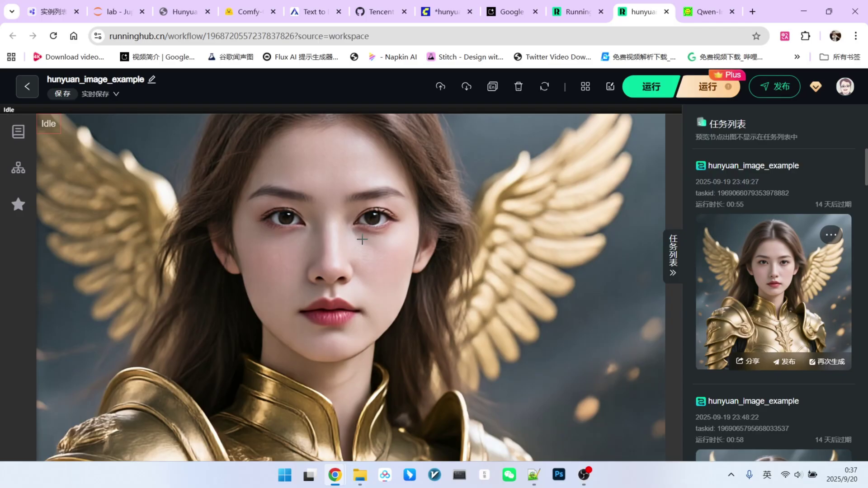
- Bring the refiner group and preview into view, zooming in and out on the portrait
{"action": "left_click_drag", "start_coordinate": [523, 295], "coordinate": [400, 387]}
{"action": "scroll", "coordinate": [401, 387], "scroll_direction": "down", "scroll_amount": 3}
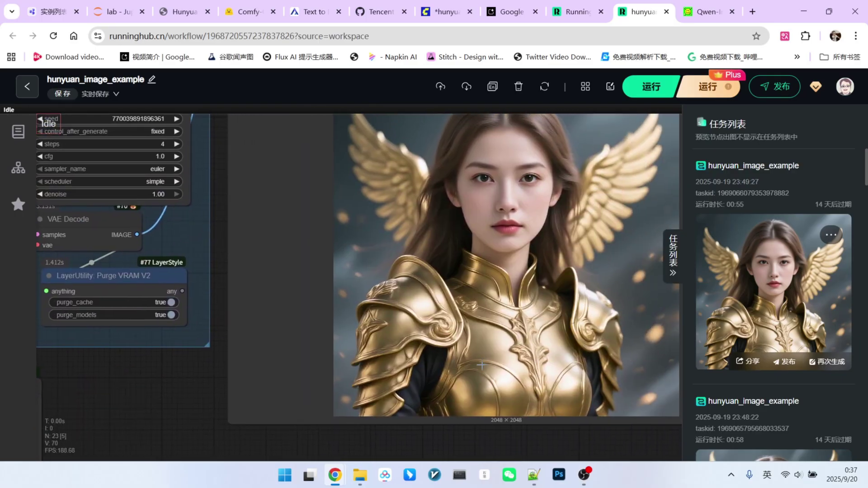
{"action": "scroll", "coordinate": [385, 257], "scroll_direction": "up", "scroll_amount": 10}
{"action": "scroll", "coordinate": [319, 203], "scroll_direction": "up", "scroll_amount": 4}
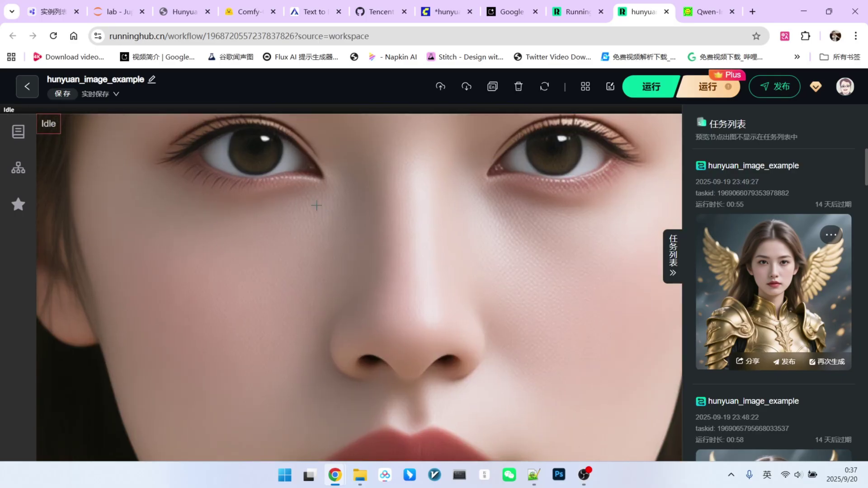
{"action": "scroll", "coordinate": [381, 220], "scroll_direction": "down", "scroll_amount": 10}
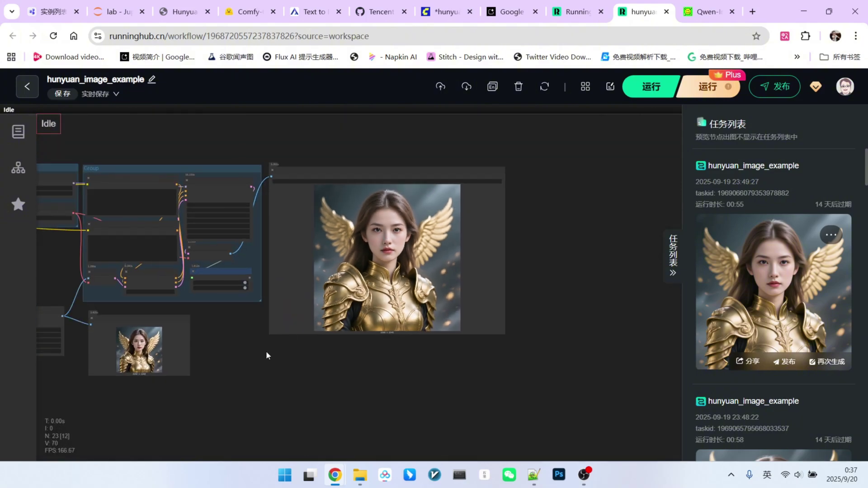
{"action": "scroll", "coordinate": [413, 296], "scroll_direction": "up", "scroll_amount": 3}
{"action": "scroll", "coordinate": [322, 258], "scroll_direction": "up", "scroll_amount": 3}
{"action": "scroll", "coordinate": [247, 174], "scroll_direction": "up", "scroll_amount": 3}
{"action": "scroll", "coordinate": [286, 185], "scroll_direction": "up", "scroll_amount": 5}
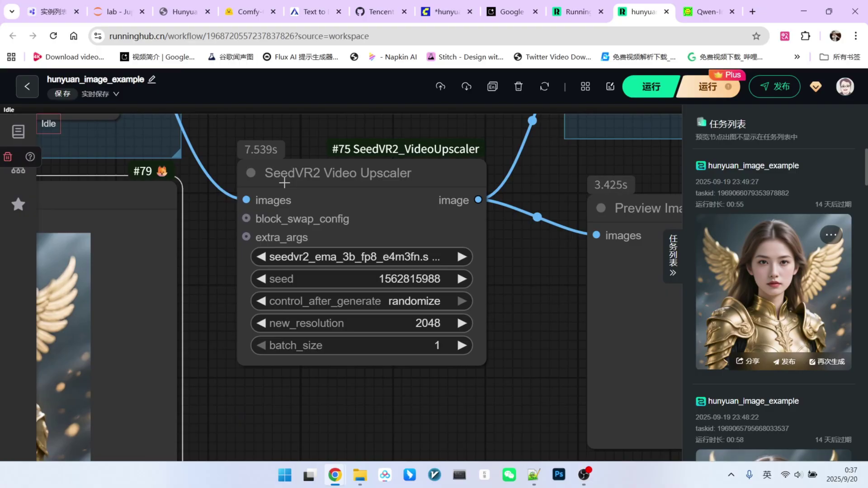
{"action": "scroll", "coordinate": [341, 222], "scroll_direction": "down", "scroll_amount": 8}
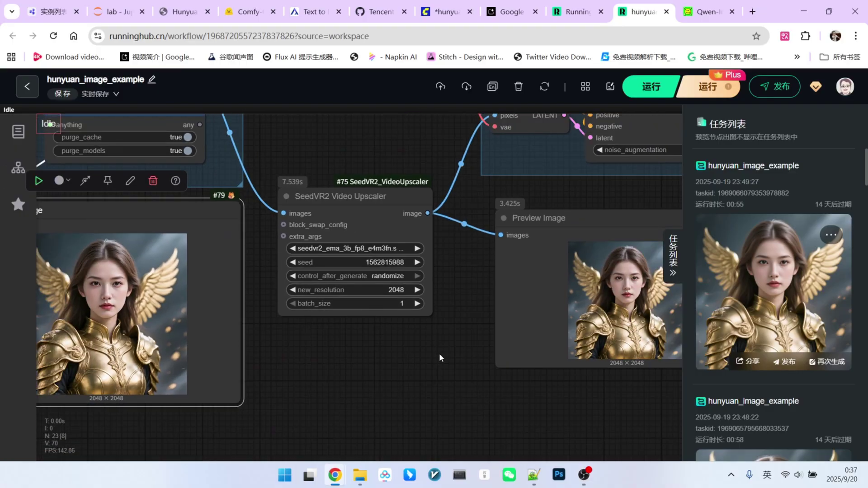
{"action": "scroll", "coordinate": [373, 251], "scroll_direction": "up", "scroll_amount": 3}
{"action": "scroll", "coordinate": [373, 251], "scroll_direction": "down", "scroll_amount": 7}
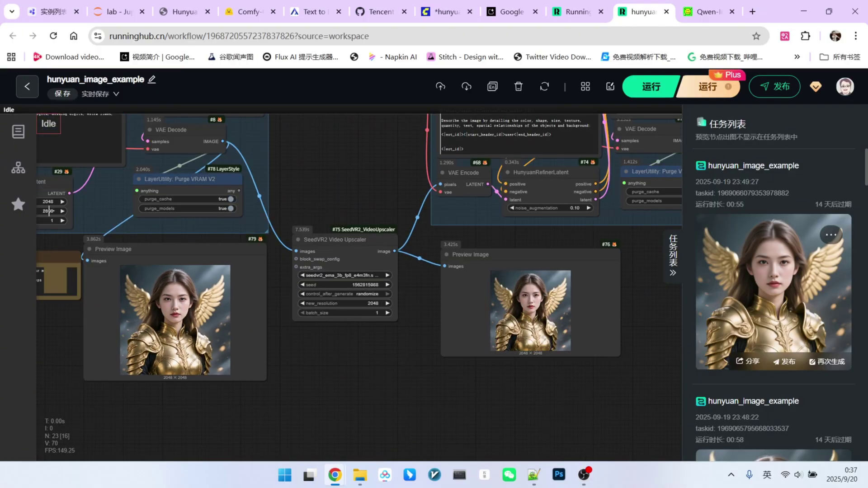
{"action": "scroll", "coordinate": [447, 355], "scroll_direction": "up", "scroll_amount": 10}
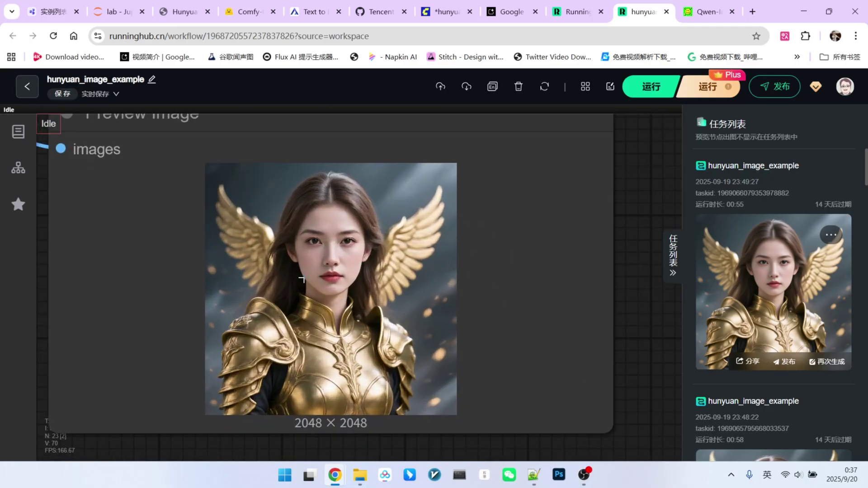
{"action": "scroll", "coordinate": [339, 202], "scroll_direction": "up", "scroll_amount": 2}
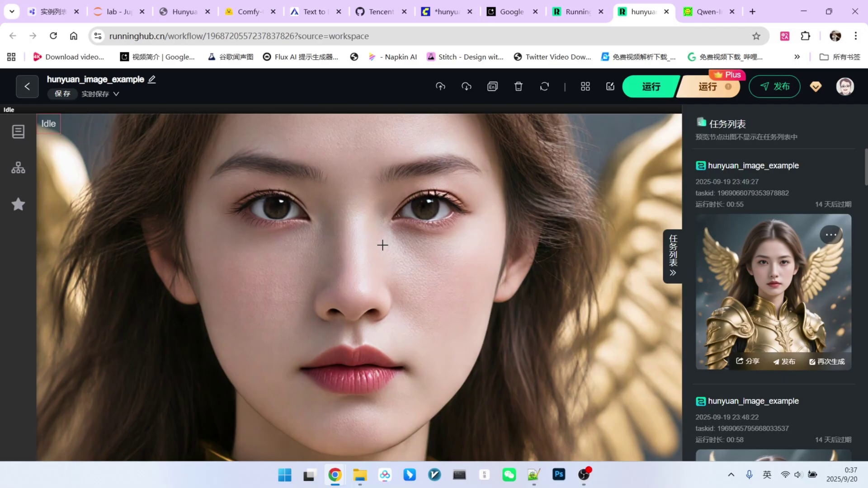
{"action": "scroll", "coordinate": [388, 235], "scroll_direction": "down", "scroll_amount": 6}
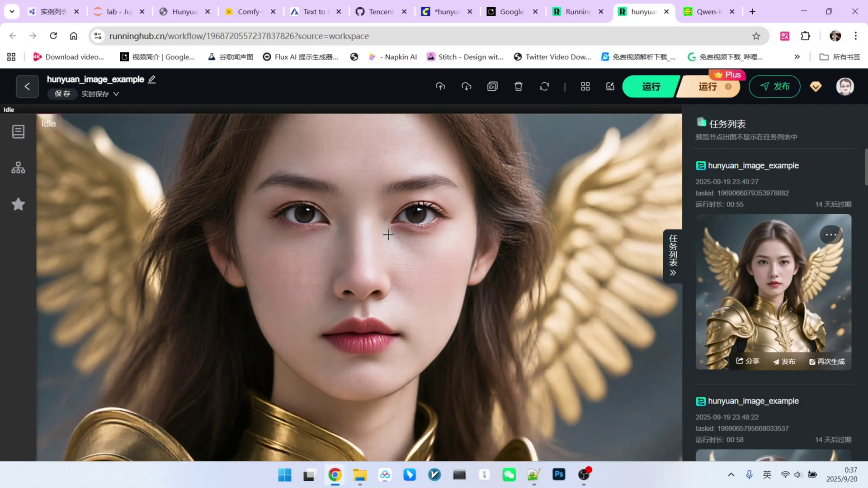
{"action": "scroll", "coordinate": [520, 234], "scroll_direction": "up", "scroll_amount": 6}
{"action": "scroll", "coordinate": [294, 234], "scroll_direction": "up", "scroll_amount": 4}
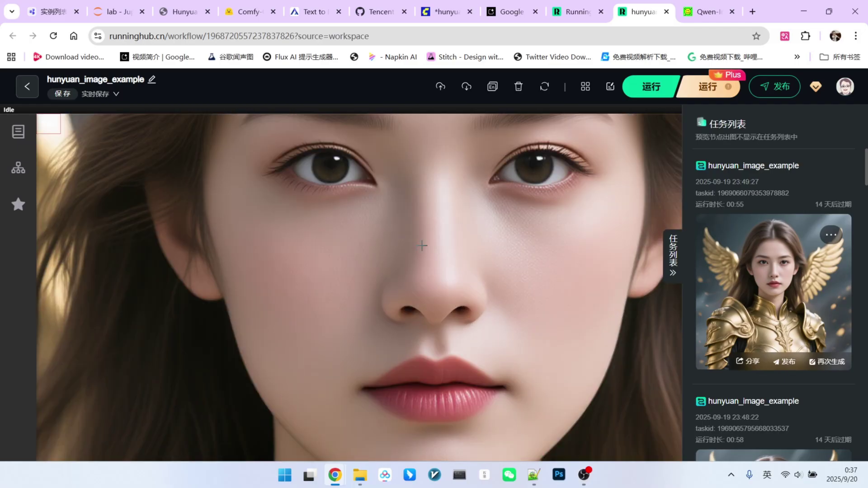
{"action": "scroll", "coordinate": [565, 244], "scroll_direction": "down", "scroll_amount": 10}
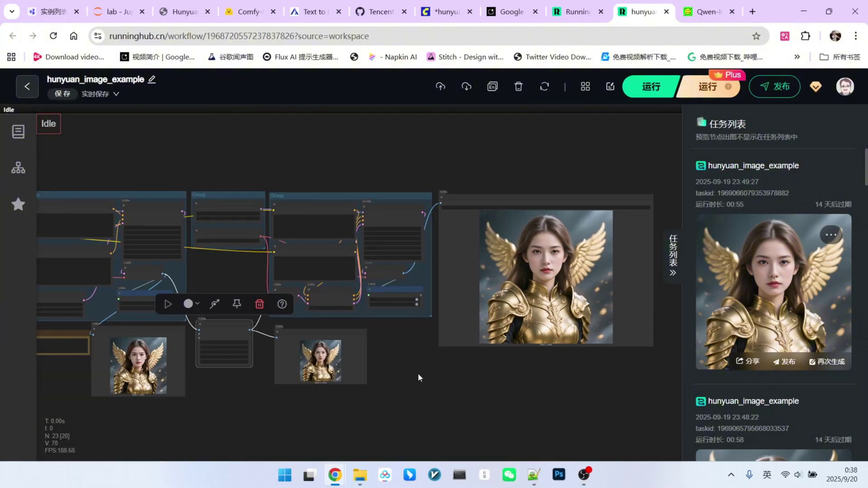
- Scroll the Qwen-Image Technical Report from its title page down to Figure 11 on page 12
{"action": "left_click_drag", "start_coordinate": [553, 339], "coordinate": [508, 345]}
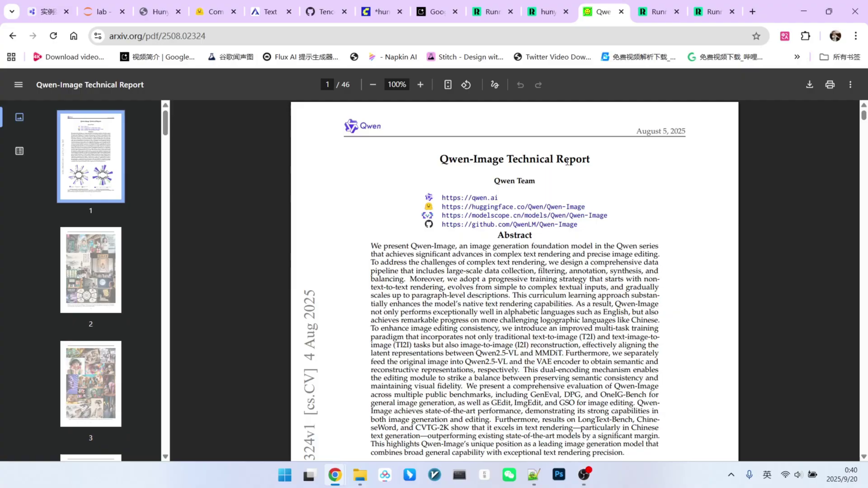
{"action": "scroll", "coordinate": [576, 146], "scroll_direction": "down", "scroll_amount": 7}
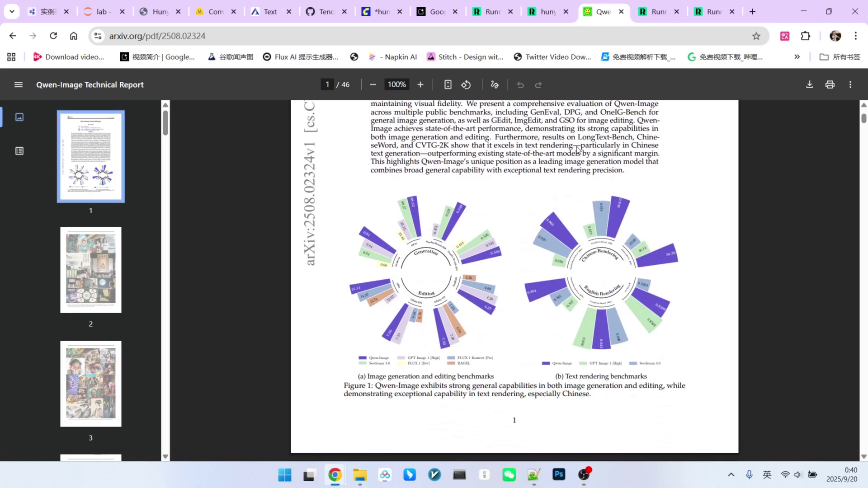
{"action": "scroll", "coordinate": [576, 147], "scroll_direction": "down", "scroll_amount": 10}
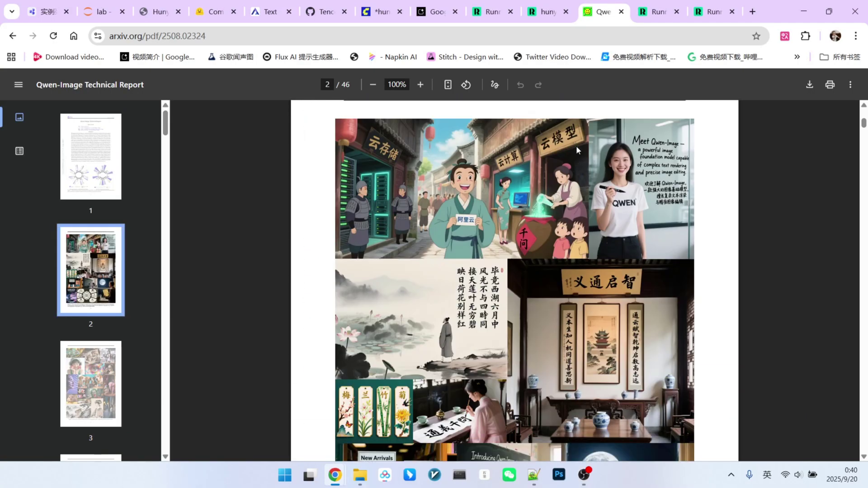
{"action": "scroll", "coordinate": [576, 149], "scroll_direction": "down", "scroll_amount": 20}
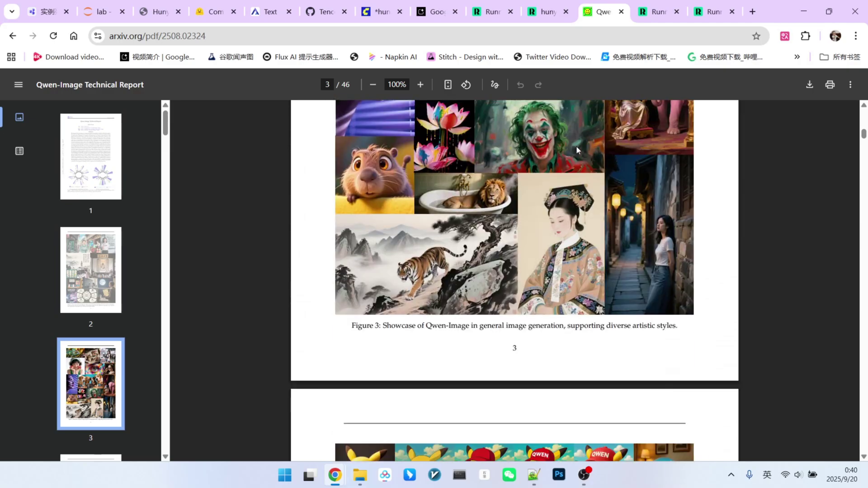
{"action": "scroll", "coordinate": [576, 149], "scroll_direction": "down", "scroll_amount": 20}
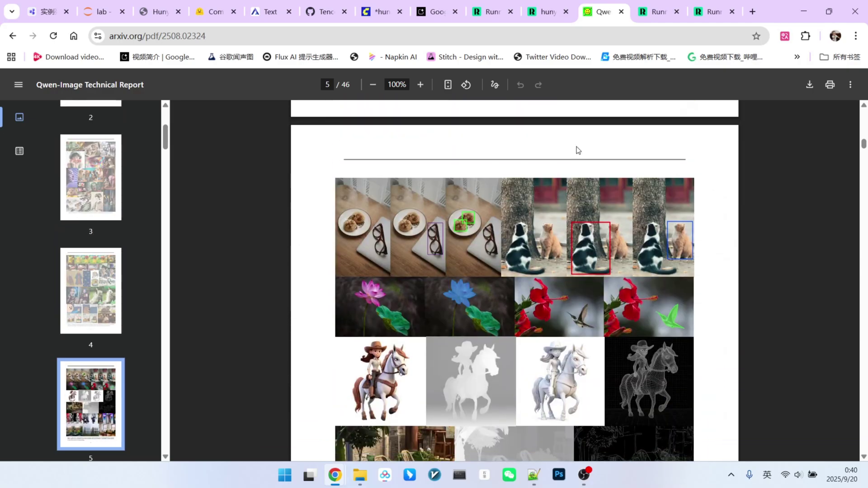
{"action": "scroll", "coordinate": [576, 146], "scroll_direction": "down", "scroll_amount": 20}
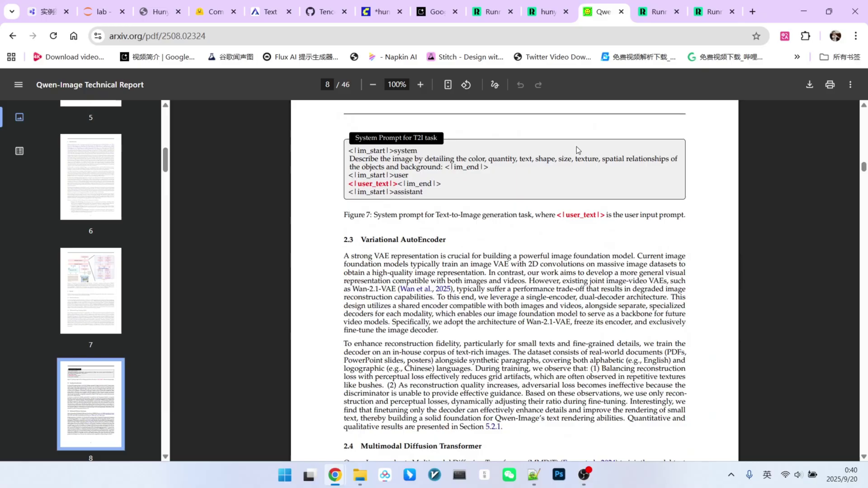
{"action": "scroll", "coordinate": [576, 149], "scroll_direction": "down", "scroll_amount": 20}
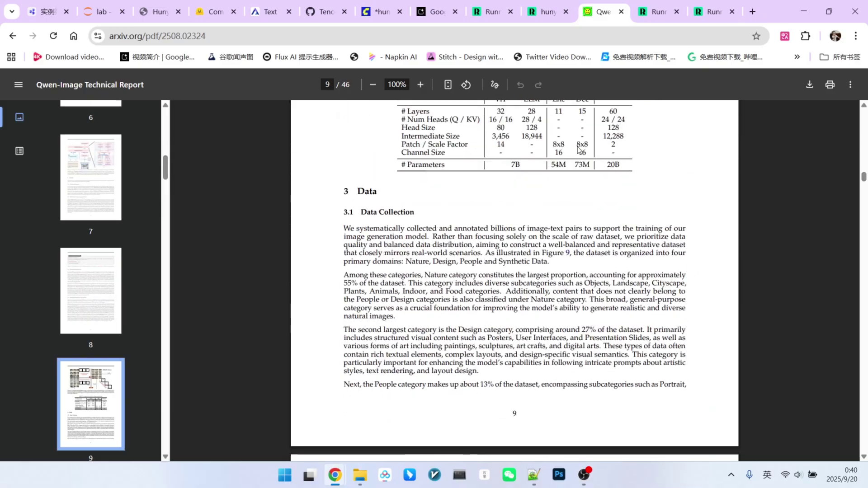
{"action": "scroll", "coordinate": [577, 149], "scroll_direction": "down", "scroll_amount": 20}
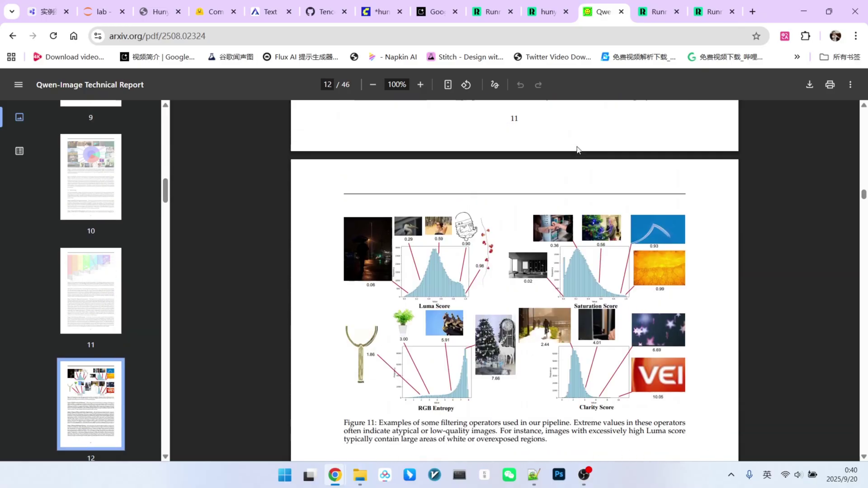
- Compare the zodiac stuffed-toy image in Photos against Figure 22 on report page 32
{"action": "scroll", "coordinate": [618, 146], "scroll_direction": "down", "scroll_amount": 5}
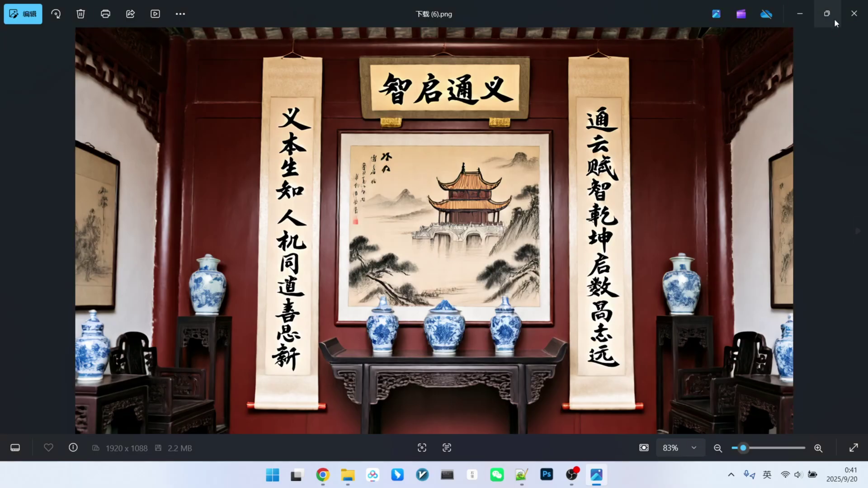
{"action": "left_click", "coordinate": [800, 14]}
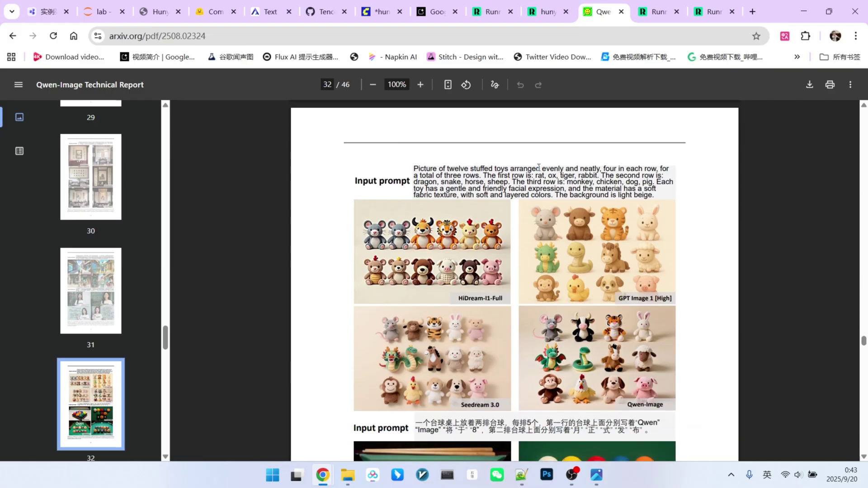
{"action": "scroll", "coordinate": [538, 167], "scroll_direction": "down", "scroll_amount": 2}
{"action": "scroll", "coordinate": [542, 166], "scroll_direction": "up", "scroll_amount": 1}
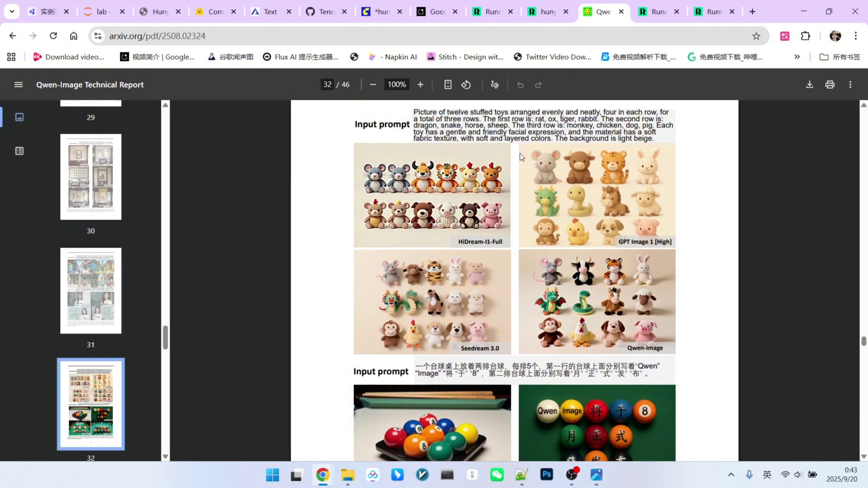
{"action": "key", "text": "alt+Tab"}
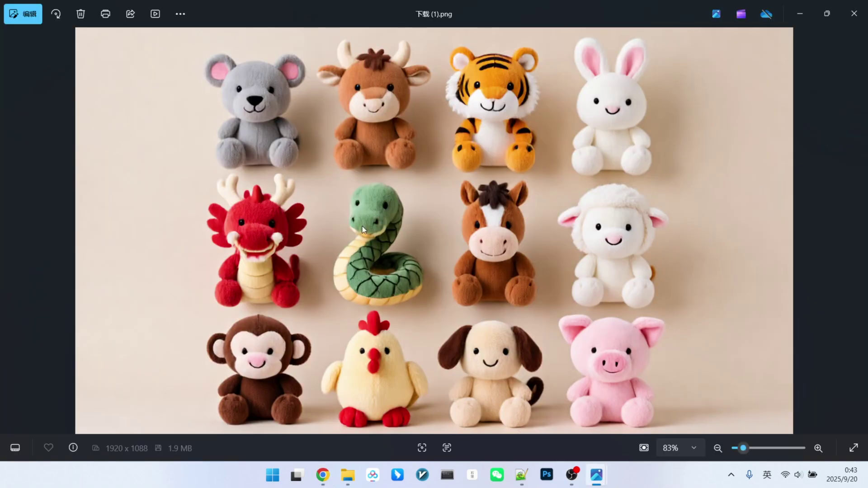
{"action": "left_click", "coordinate": [808, 25]}
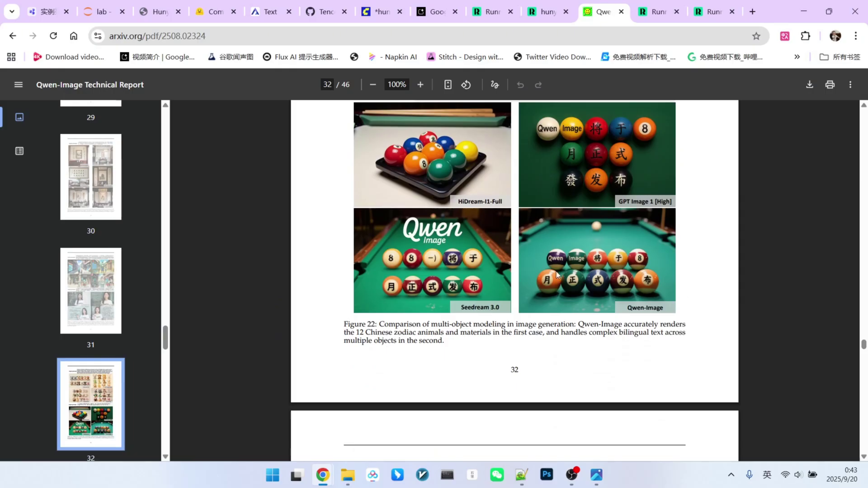